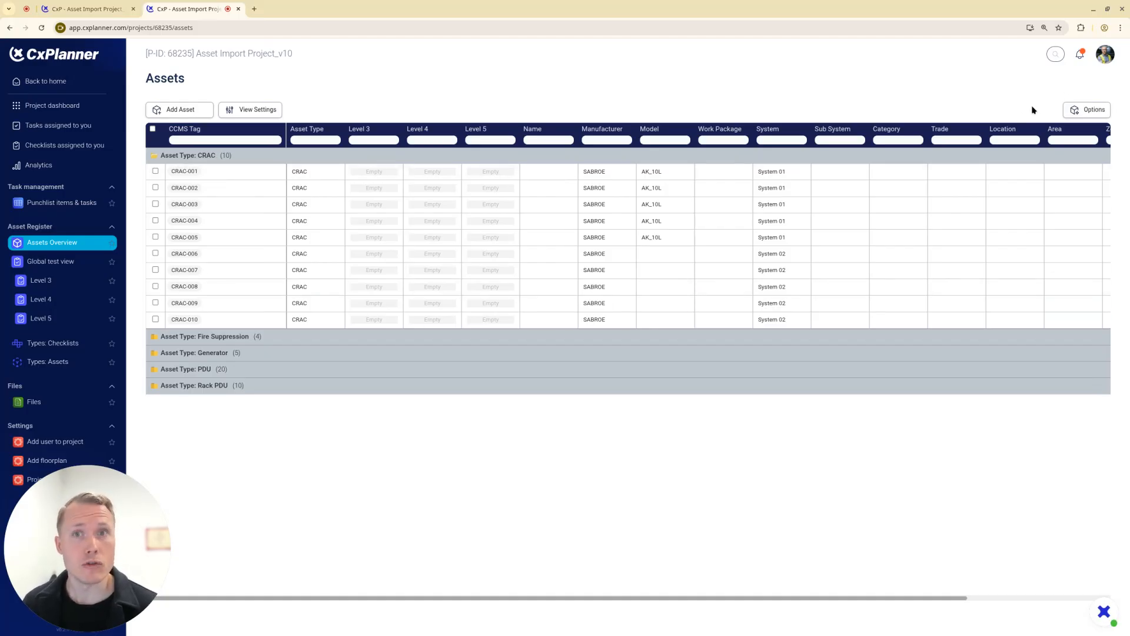
Download the comma-delimited bulk import template for assets and open the CSV file in LibreOffice Calc.
{"action": "left_click", "coordinate": [1091, 112]}
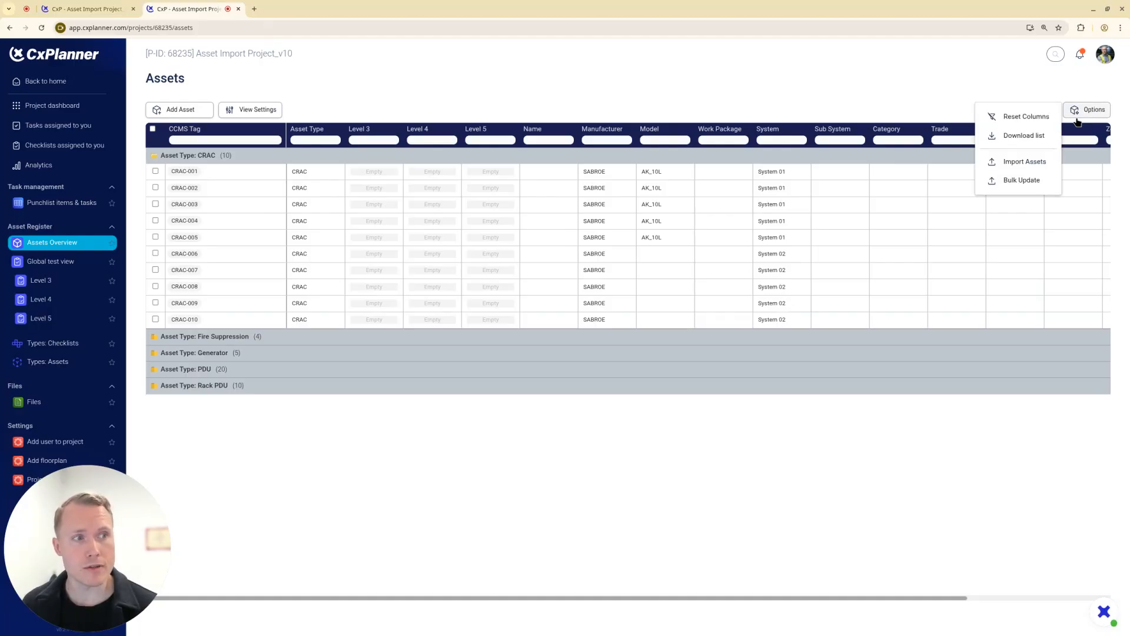
{"action": "left_click", "coordinate": [1028, 165]}
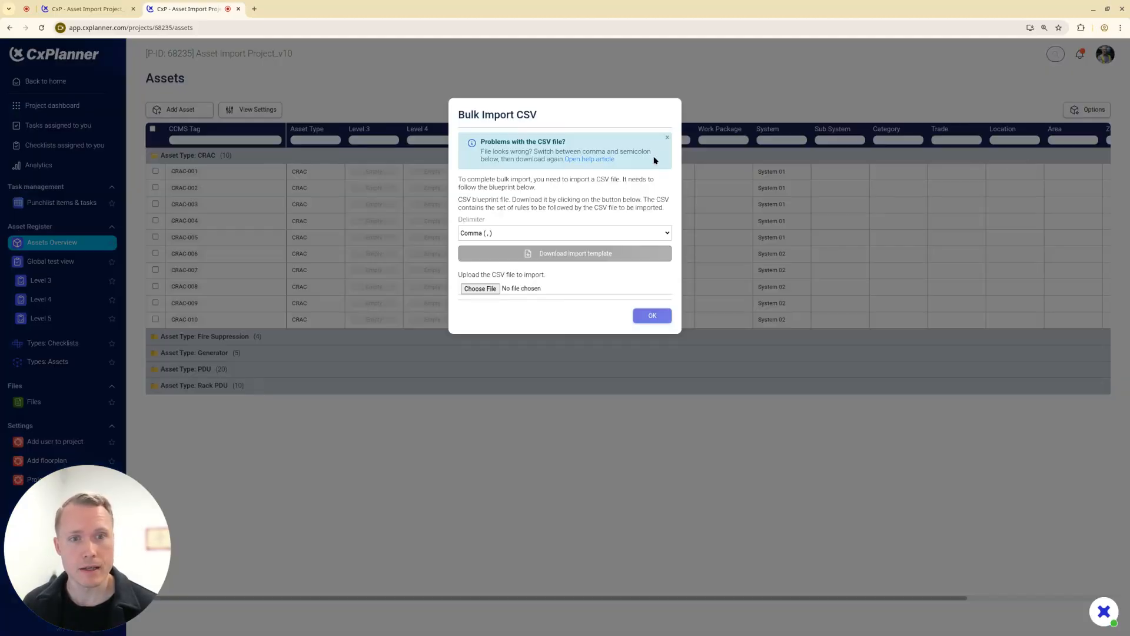
{"action": "left_click", "coordinate": [568, 254]}
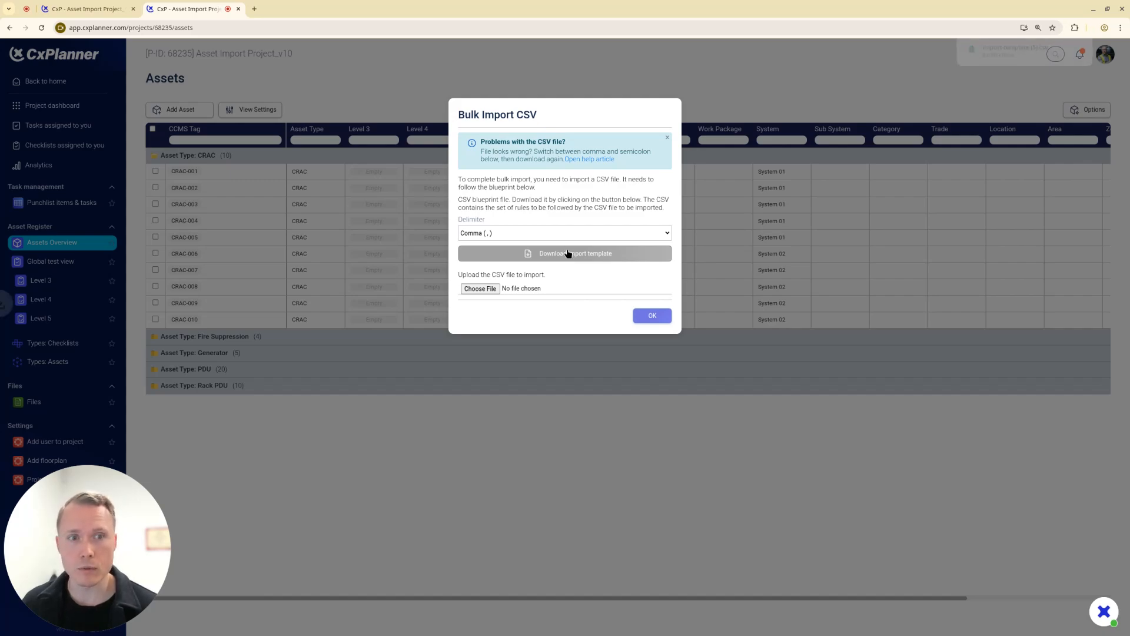
{"action": "left_click_drag", "start_coordinate": [1005, 56], "coordinate": [534, 139]}
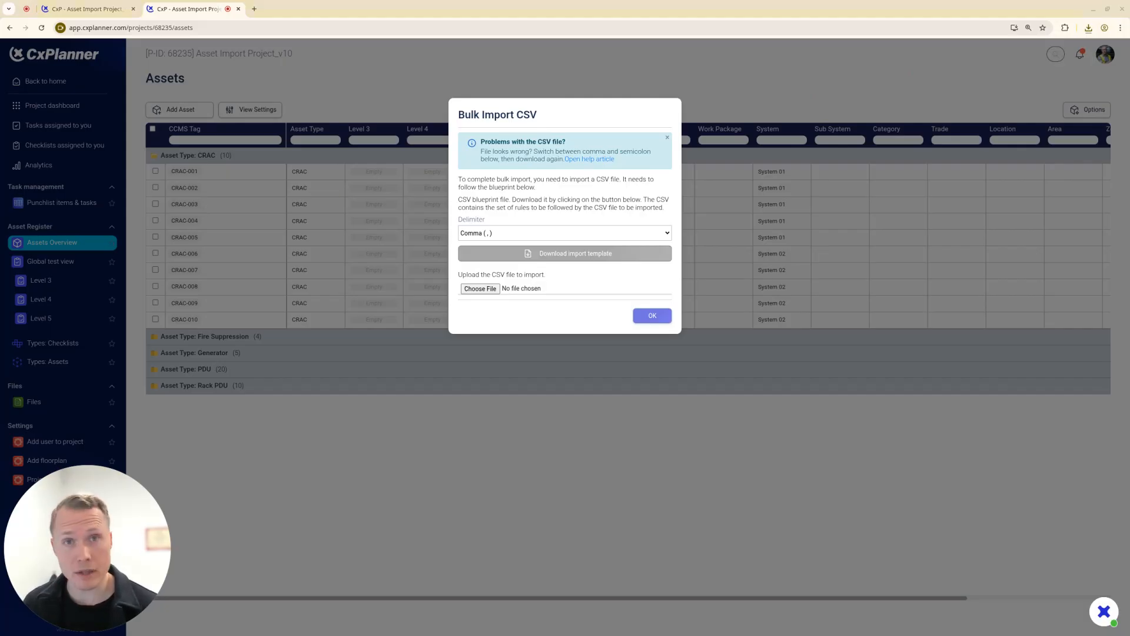
{"action": "left_click_drag", "start_coordinate": [253, 635], "coordinate": [606, 1]}
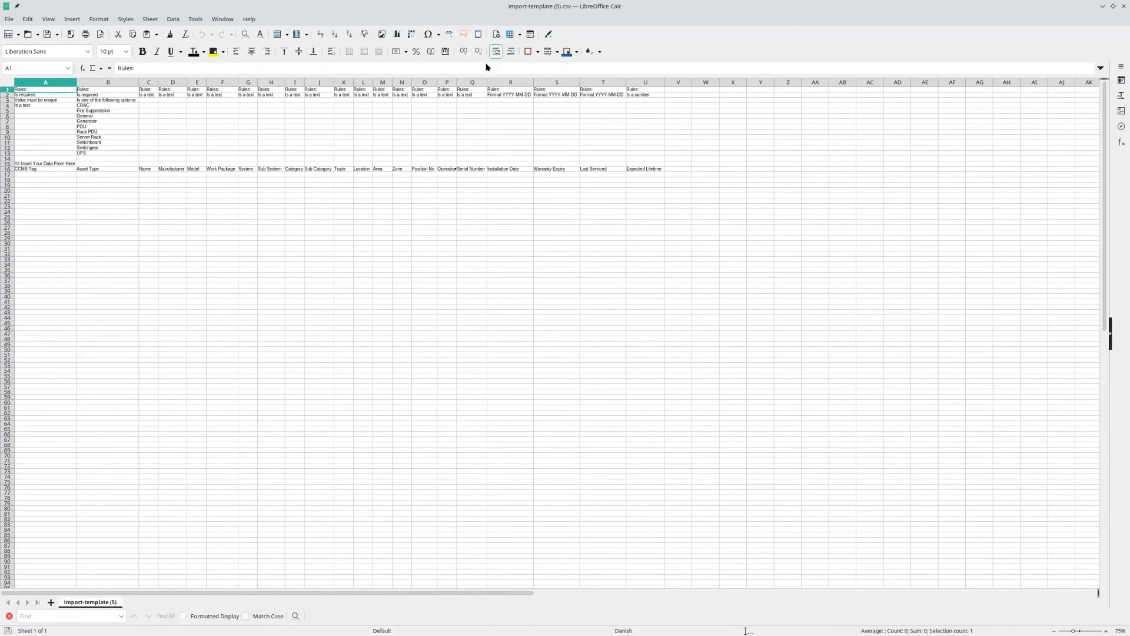
Make cells A1:B2 bold and highlight the two "Is required" cells in yellow.
{"action": "scroll", "coordinate": [206, 176], "scroll_direction": "up", "scroll_amount": 2, "text": "ctrl"}
{"action": "scroll", "coordinate": [285, 217], "scroll_direction": "up", "scroll_amount": 4, "text": "ctrl"}
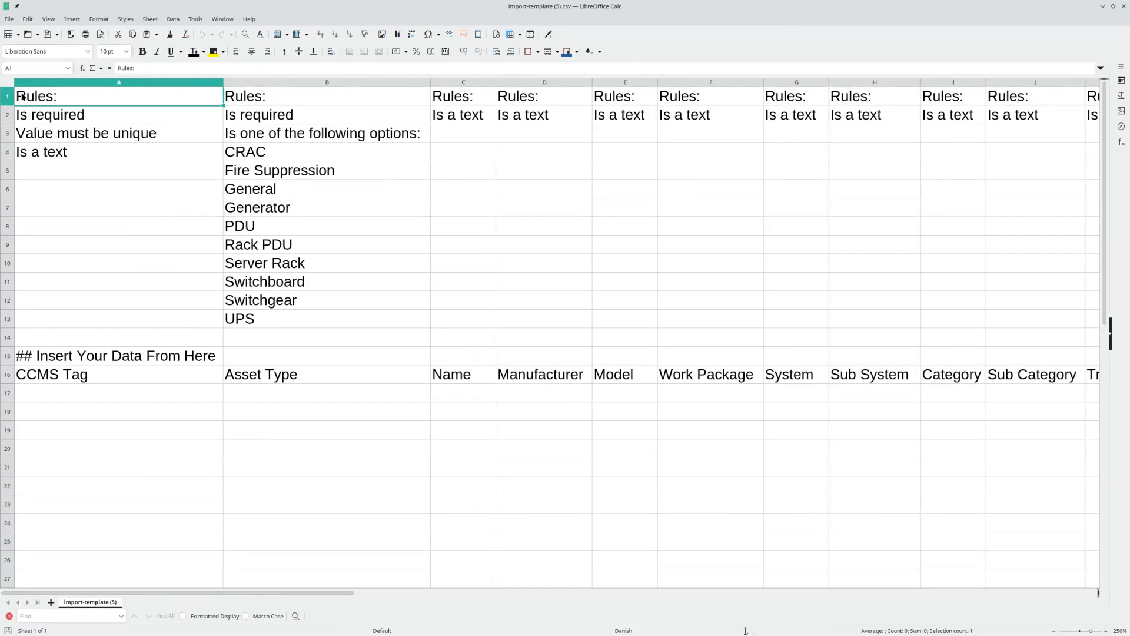
{"action": "left_click_drag", "start_coordinate": [34, 102], "coordinate": [295, 114]}
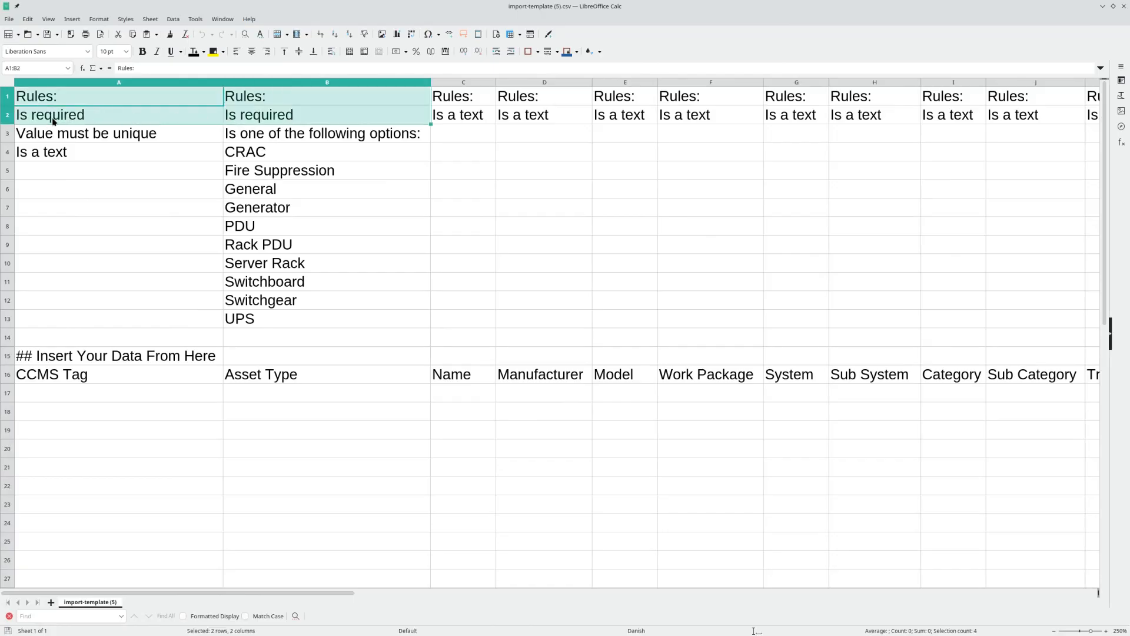
{"action": "key", "text": "ctrl+b"}
{"action": "left_click_drag", "start_coordinate": [72, 119], "coordinate": [301, 119]}
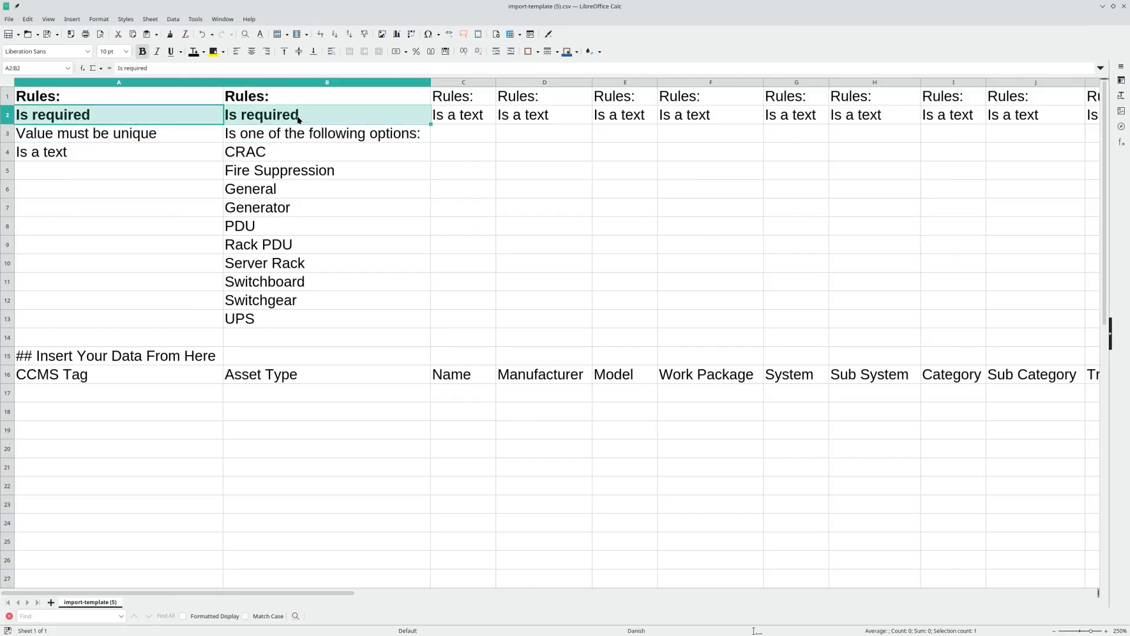
{"action": "left_click", "coordinate": [213, 51]}
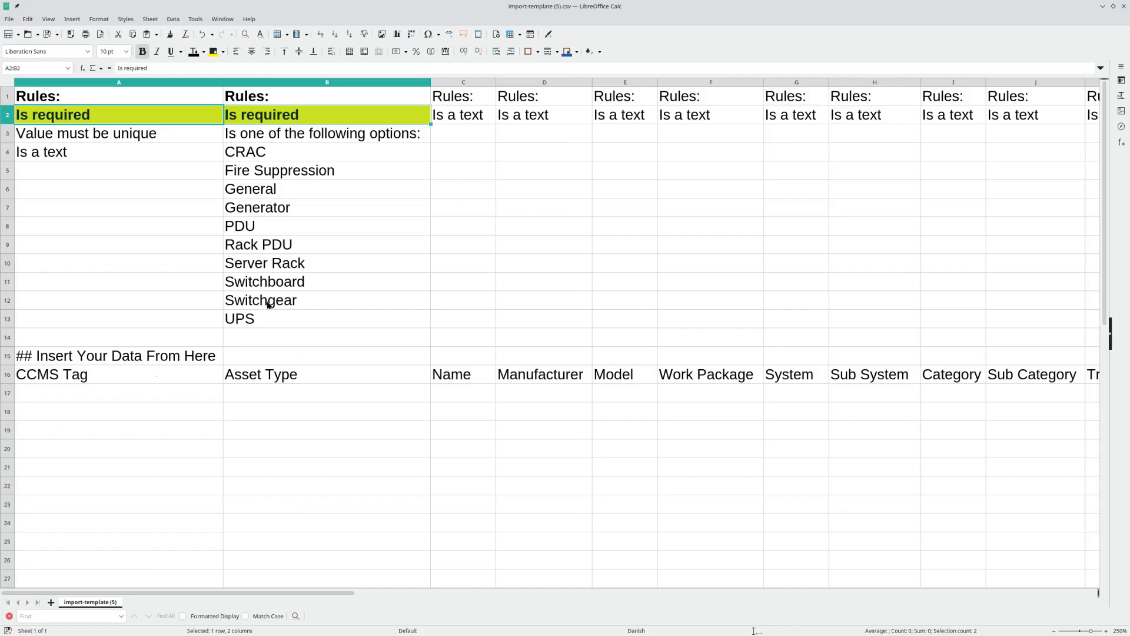
Enter an asset in row 17 with CCMS Tag SR-01 and Asset Type Server Rack, and fill both down to SR-07 in row 23.
{"action": "left_click", "coordinate": [271, 268]}
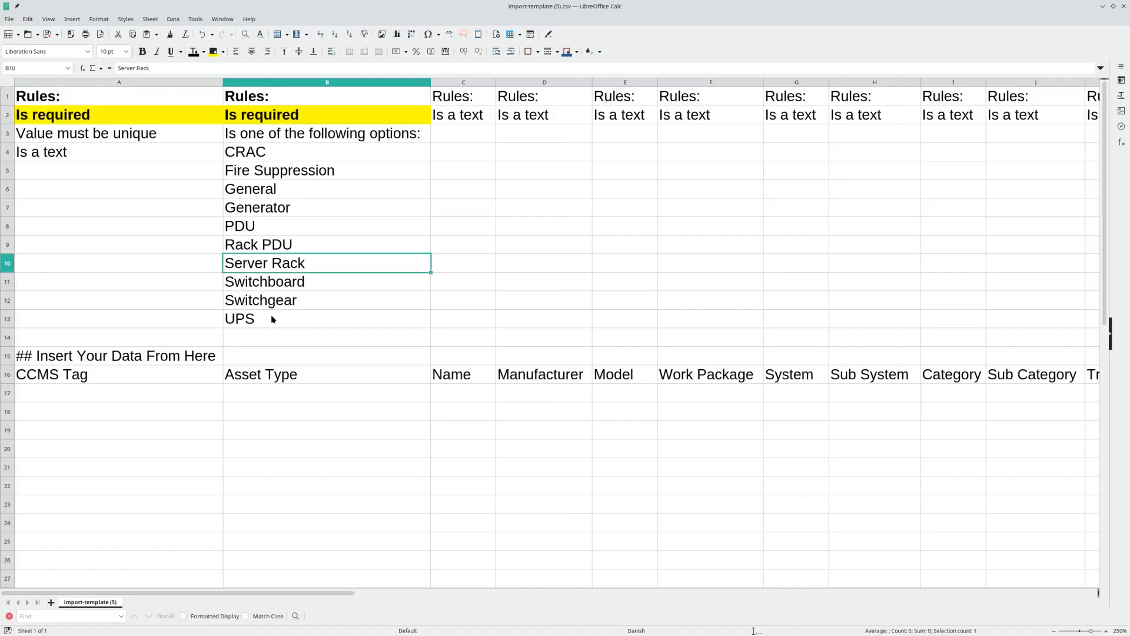
{"action": "left_click", "coordinate": [125, 397]}
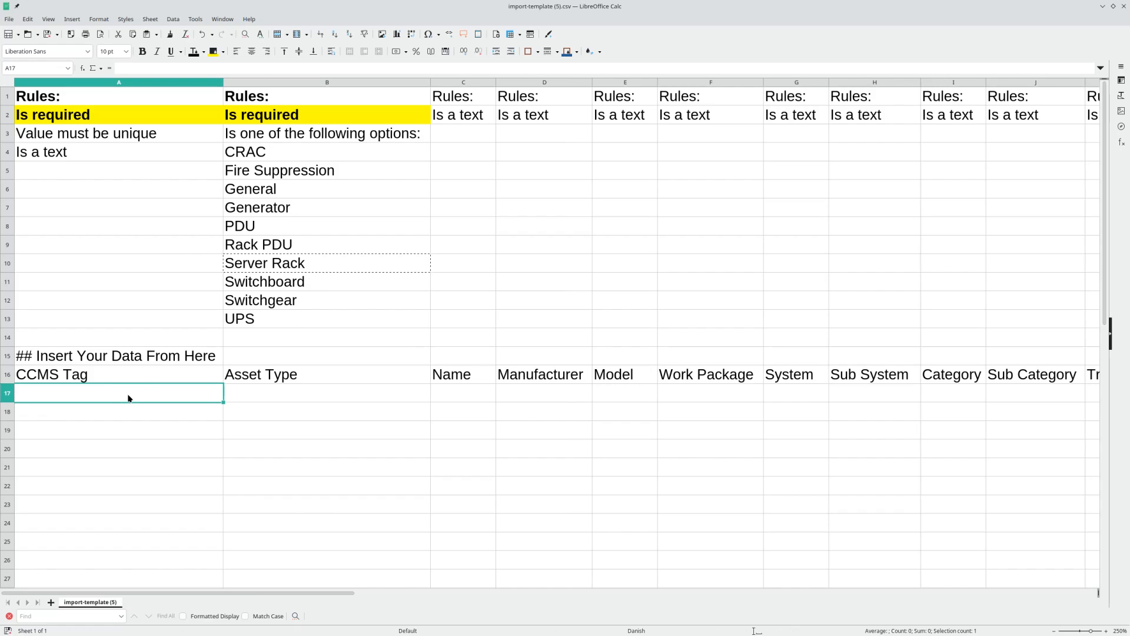
{"action": "type", "text": "SR-01"}
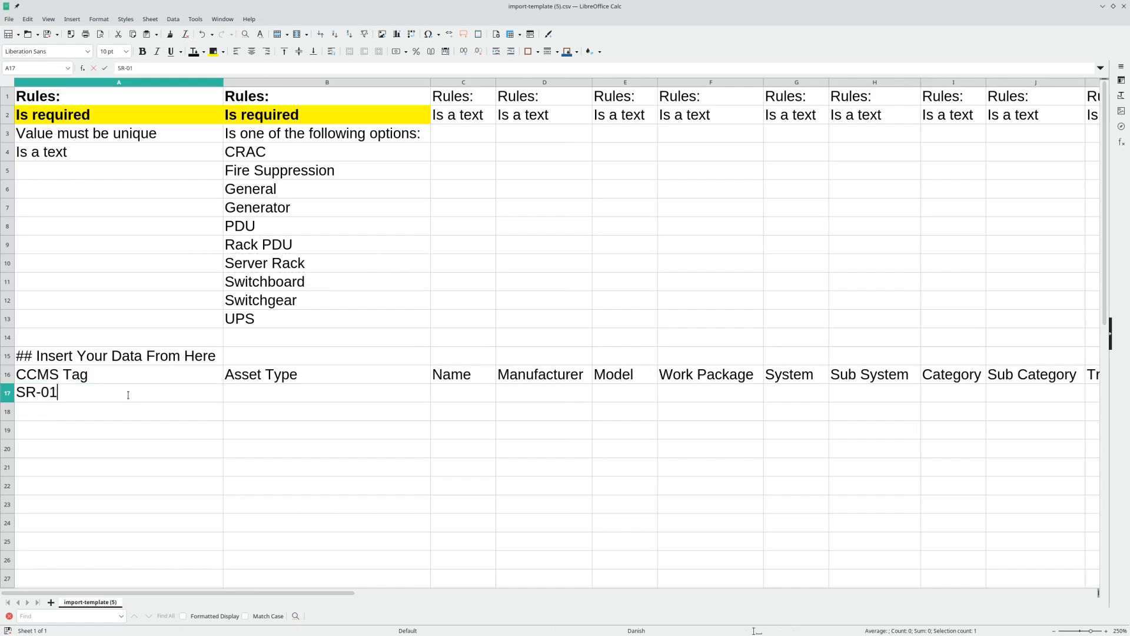
{"action": "key", "text": "Return"}
{"action": "left_click", "coordinate": [266, 394]}
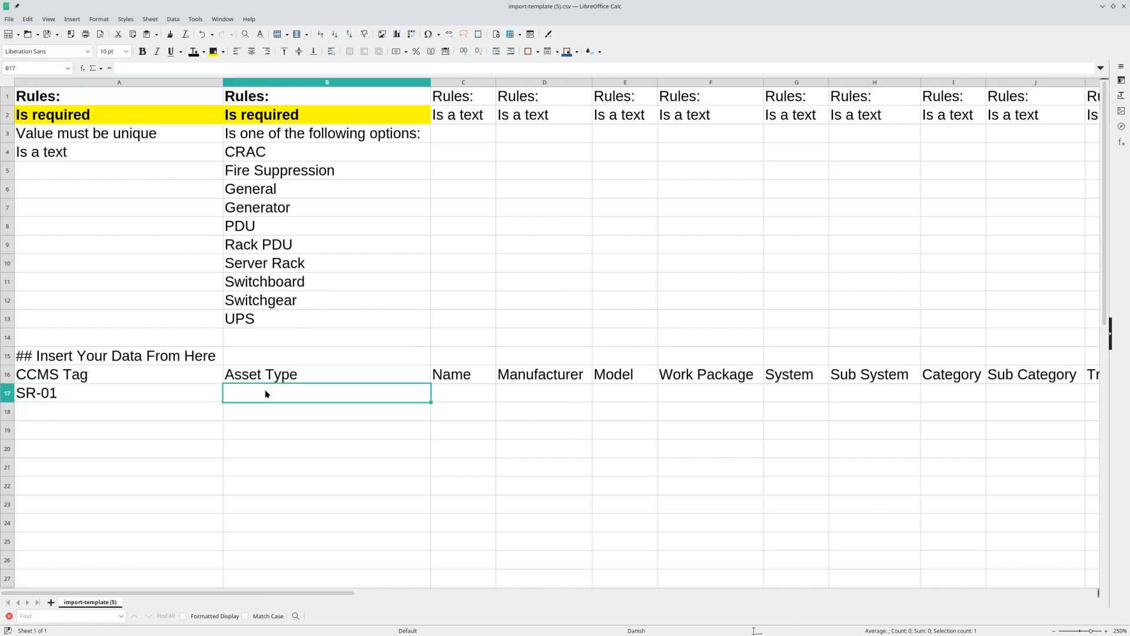
{"action": "key", "text": "ctrl+shift+v"}
{"action": "left_click", "coordinate": [501, 282]}
{"action": "left_click", "coordinate": [193, 393]}
{"action": "left_click_drag", "start_coordinate": [193, 393], "coordinate": [454, 497]}
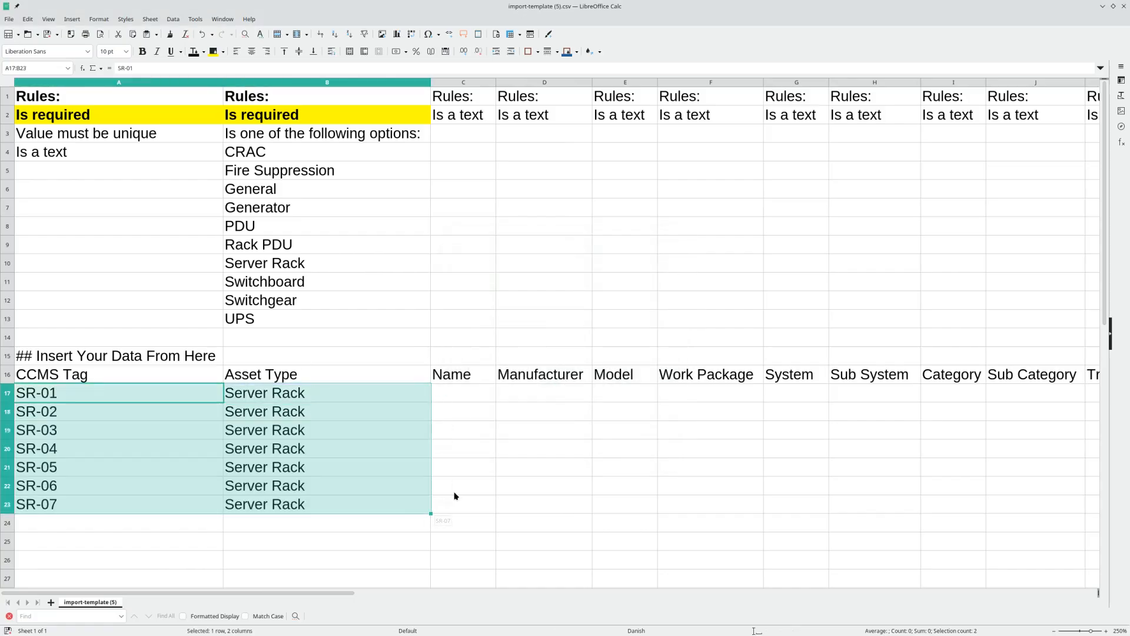
Enter the model SR_v12 for SR-01 and fill it down as a series to SR_v18 for SR-07.
{"action": "left_click", "coordinate": [609, 391]}
{"action": "type", "text": "SR"}
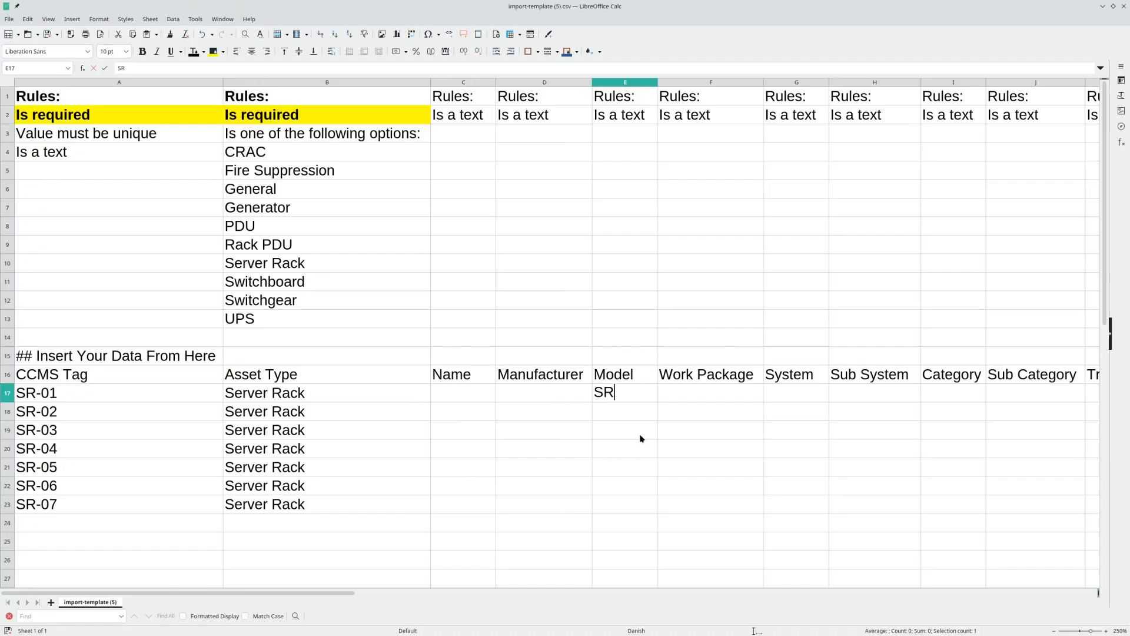
{"action": "type", "text": "_v12"}
{"action": "key", "text": "Return"}
{"action": "left_click", "coordinate": [634, 400]}
{"action": "left_click_drag", "start_coordinate": [660, 399], "coordinate": [660, 508]}
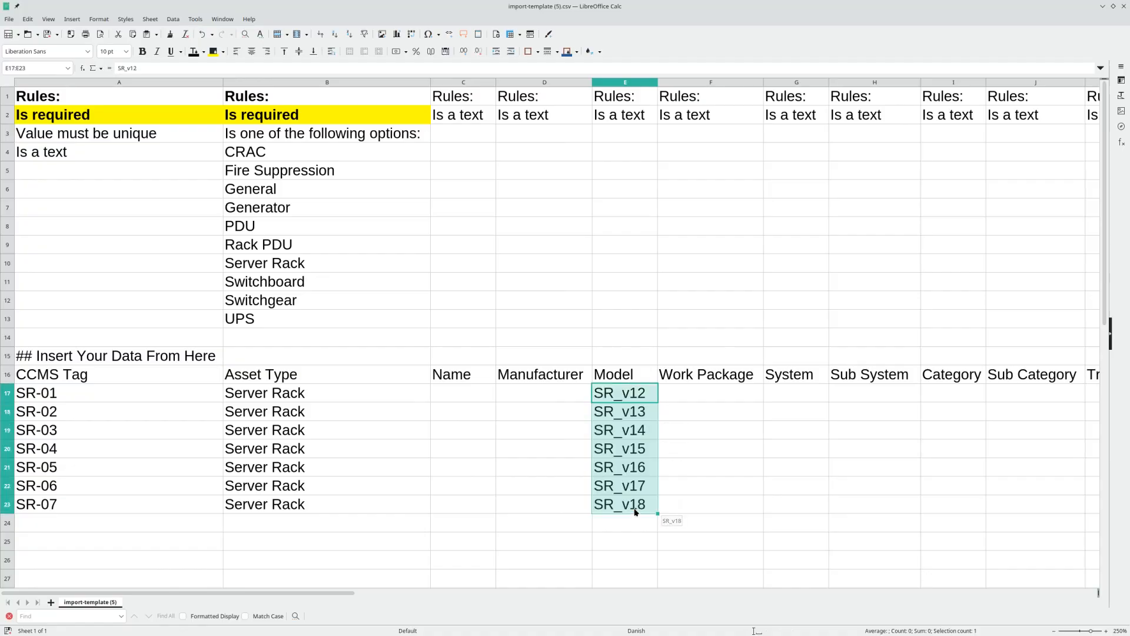
{"action": "left_click", "coordinate": [544, 541]}
Enter System 02 as the System value of SR-01 in cell G17.
{"action": "left_click", "coordinate": [818, 397]}
{"action": "type", "text": "Sy"}
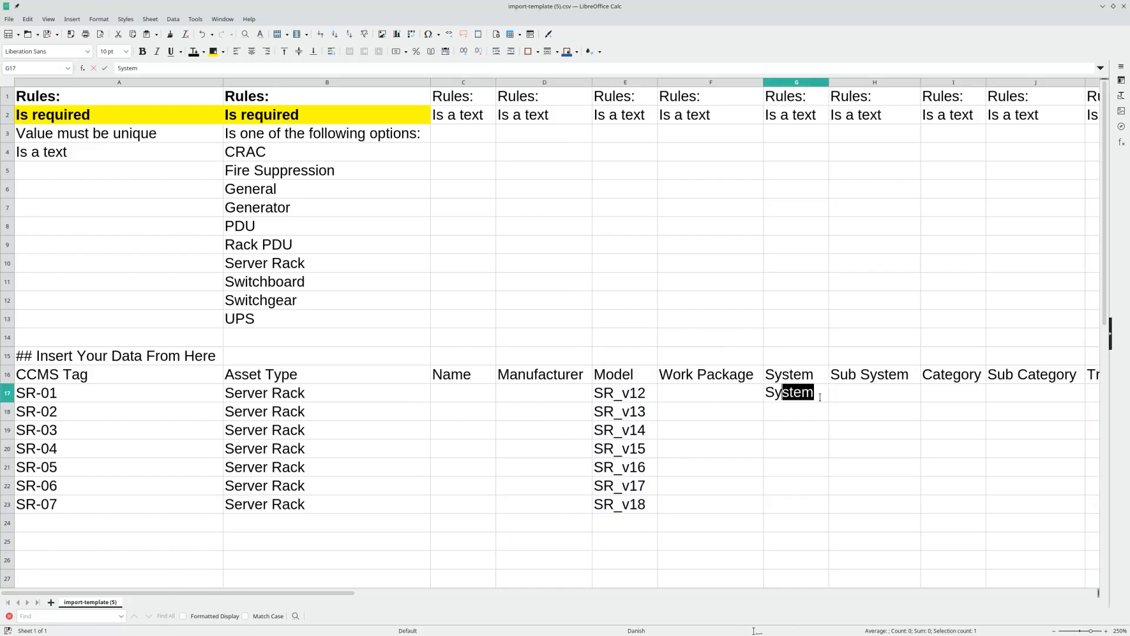
{"action": "type", "text": "stem 02"}
{"action": "key", "text": "Return"}
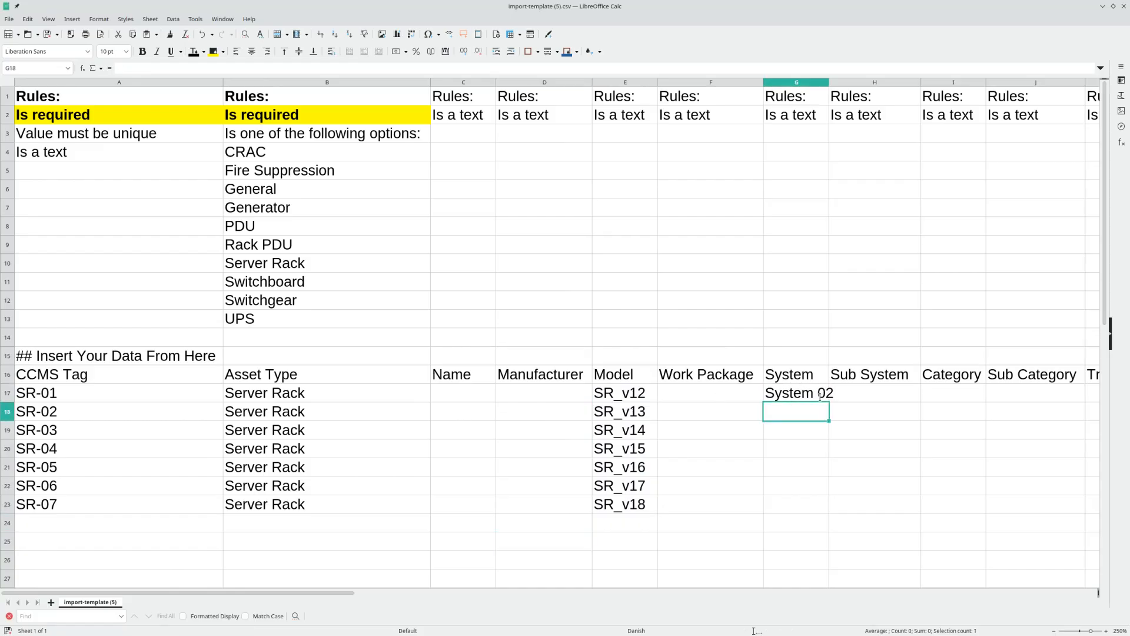
Try to fill the System value down to row 23 as an incrementing series.
{"action": "left_click", "coordinate": [820, 397]}
{"action": "left_click_drag", "start_coordinate": [827, 402], "coordinate": [797, 517]}
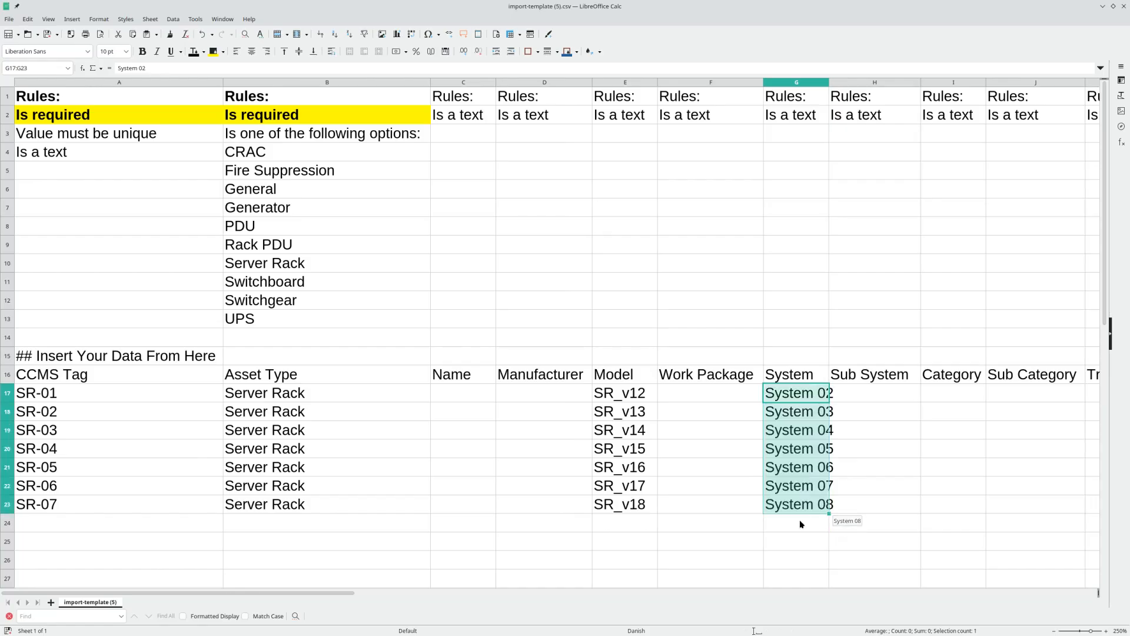
{"action": "left_click", "coordinate": [724, 467]}
Fill the System column down to row 23 with the identical value System 02 for every asset.
{"action": "left_click", "coordinate": [815, 395]}
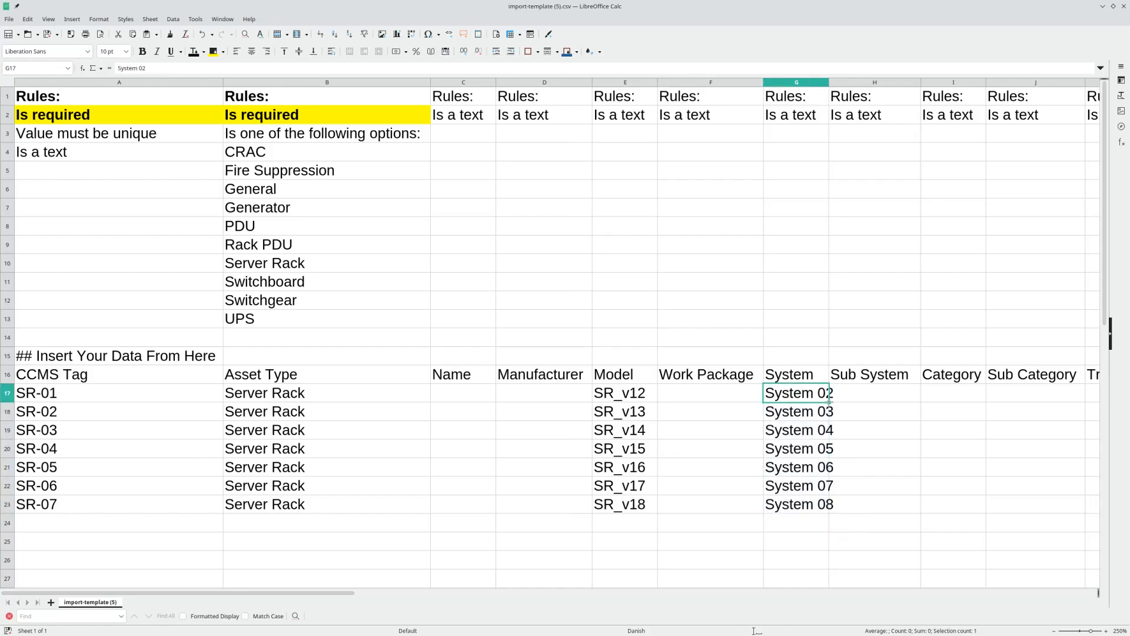
{"action": "left_click_drag", "start_coordinate": [827, 402], "coordinate": [807, 511]}
{"action": "left_click", "coordinate": [704, 444]}
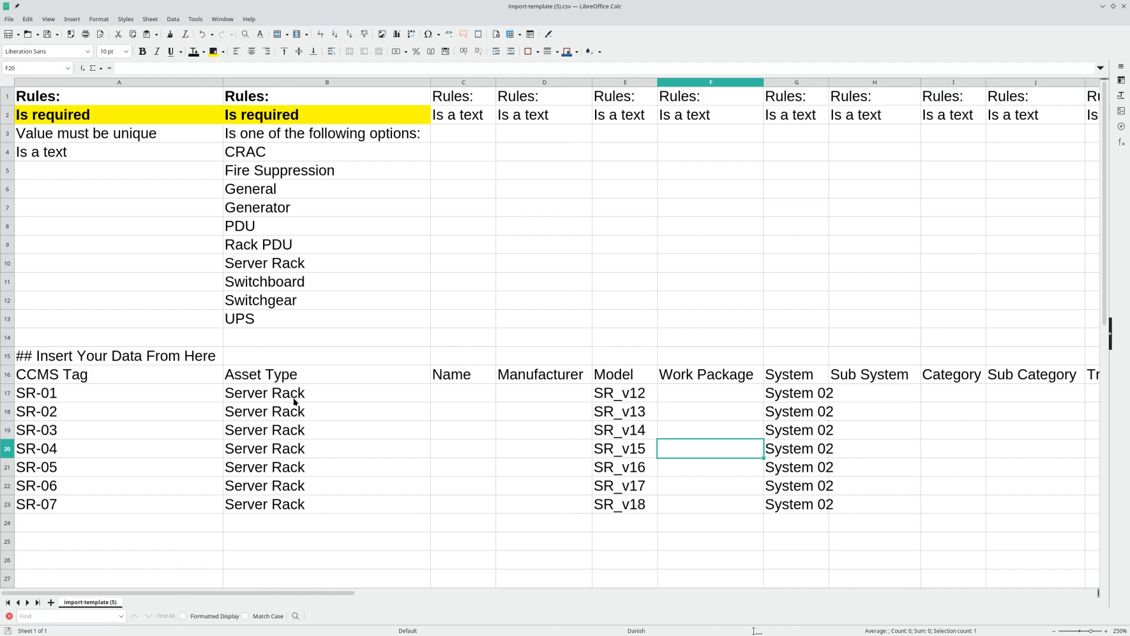
{"action": "left_click_drag", "start_coordinate": [296, 400], "coordinate": [285, 513]}
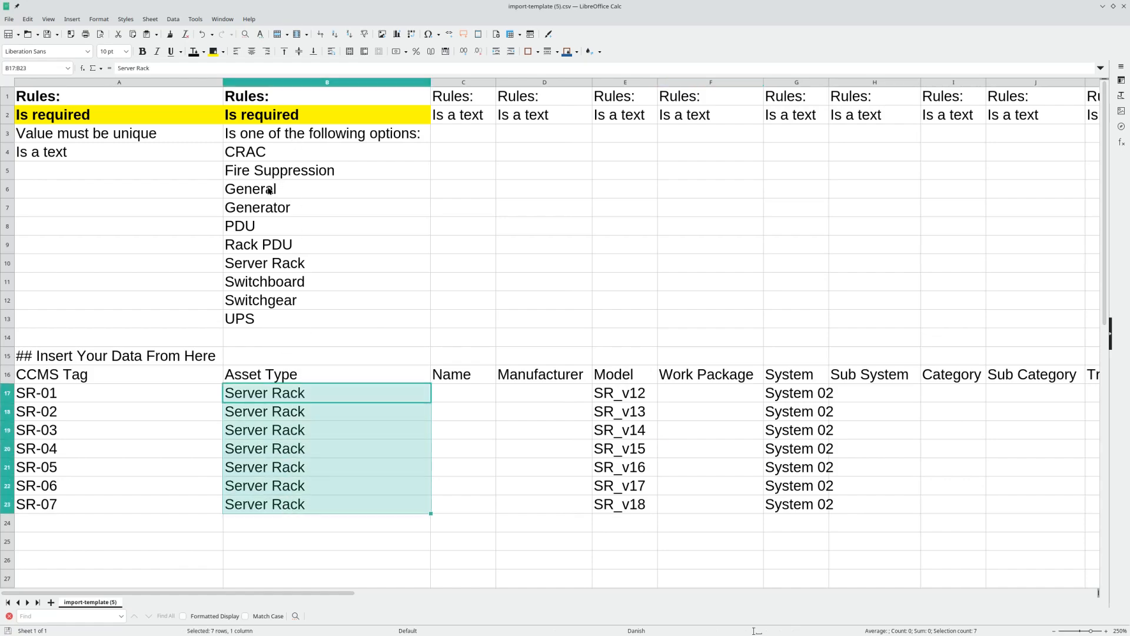
{"action": "left_click", "coordinate": [315, 393]}
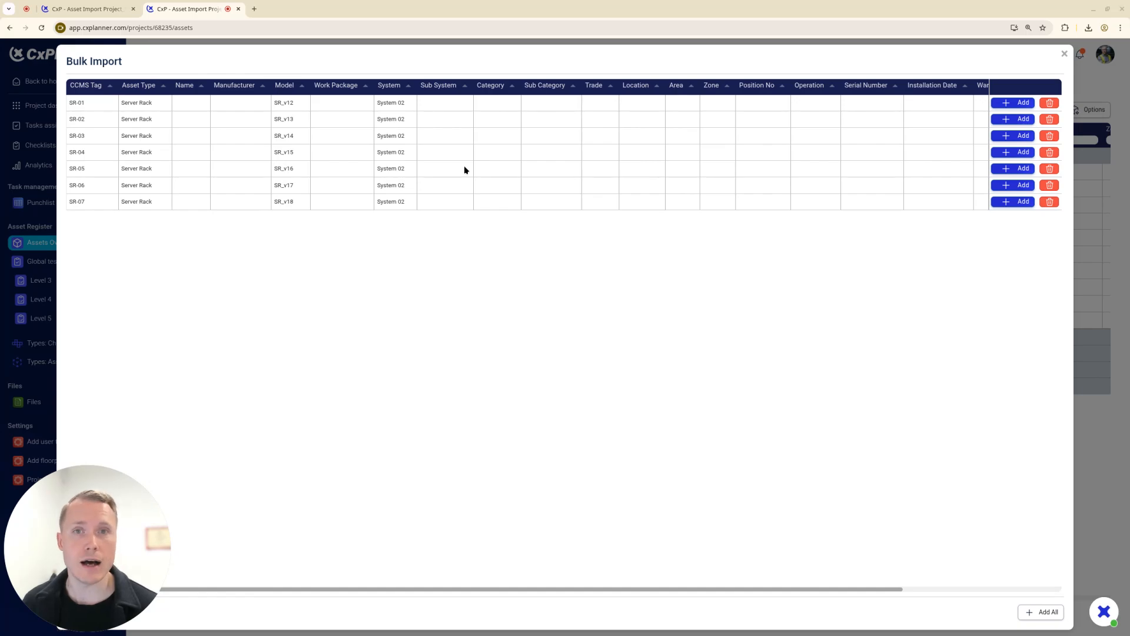
In the bulk import table, set SR-01's model to SR_v14 and the work packages to W03 for SR-01 and SR-02, W04 for SR-03.
{"action": "double_click", "coordinate": [303, 110]}
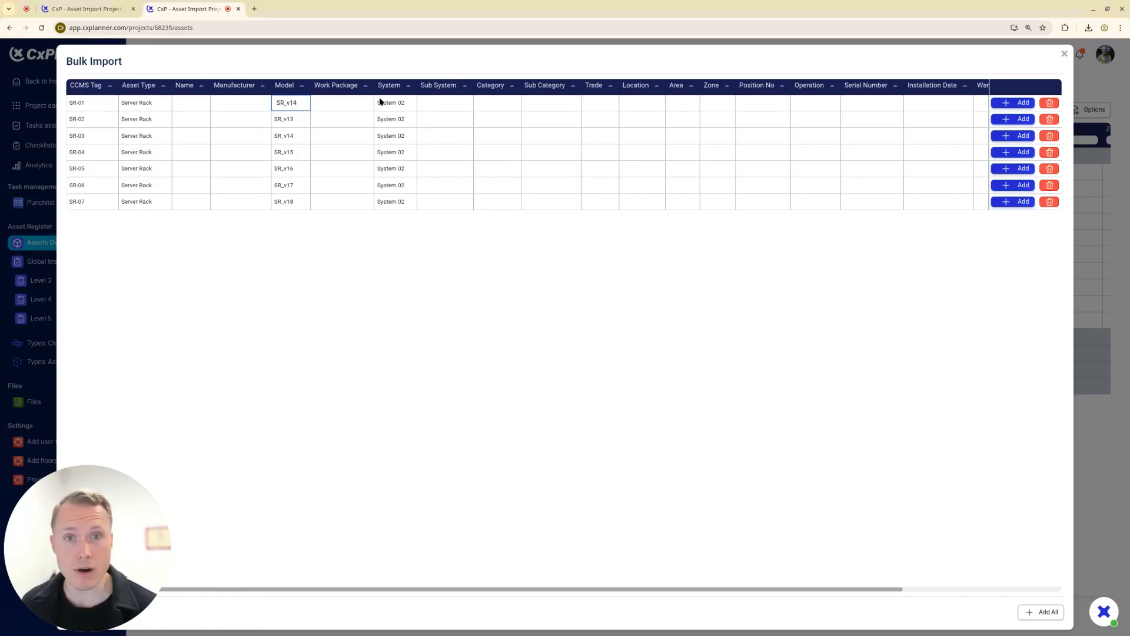
{"action": "double_click", "coordinate": [346, 105]}
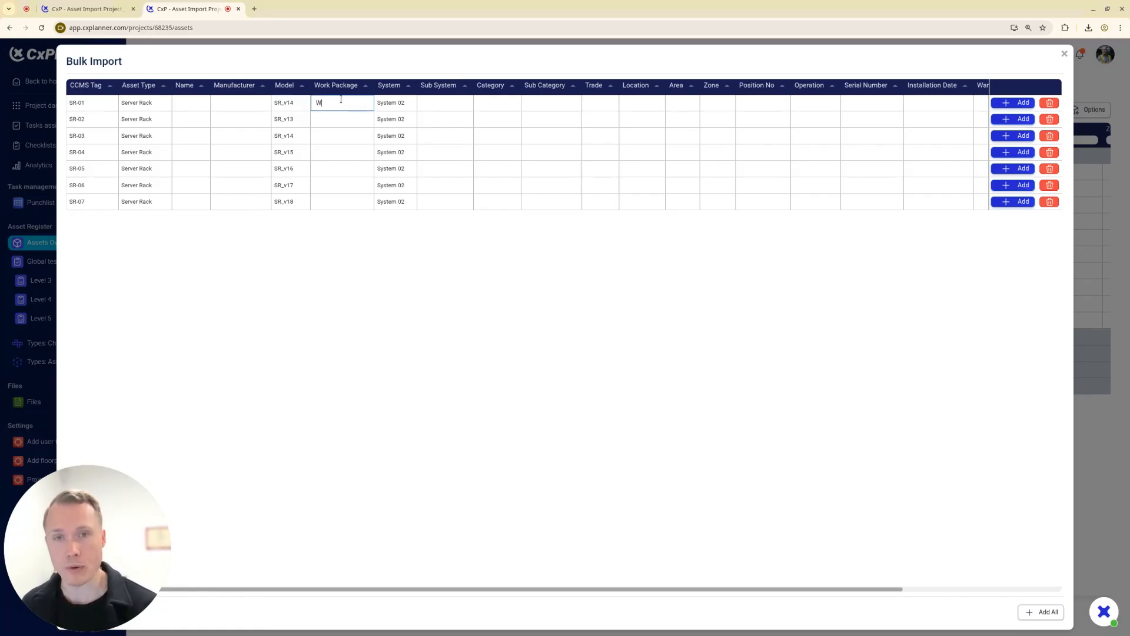
{"action": "type", "text": "W03"}
{"action": "double_click", "coordinate": [330, 120]}
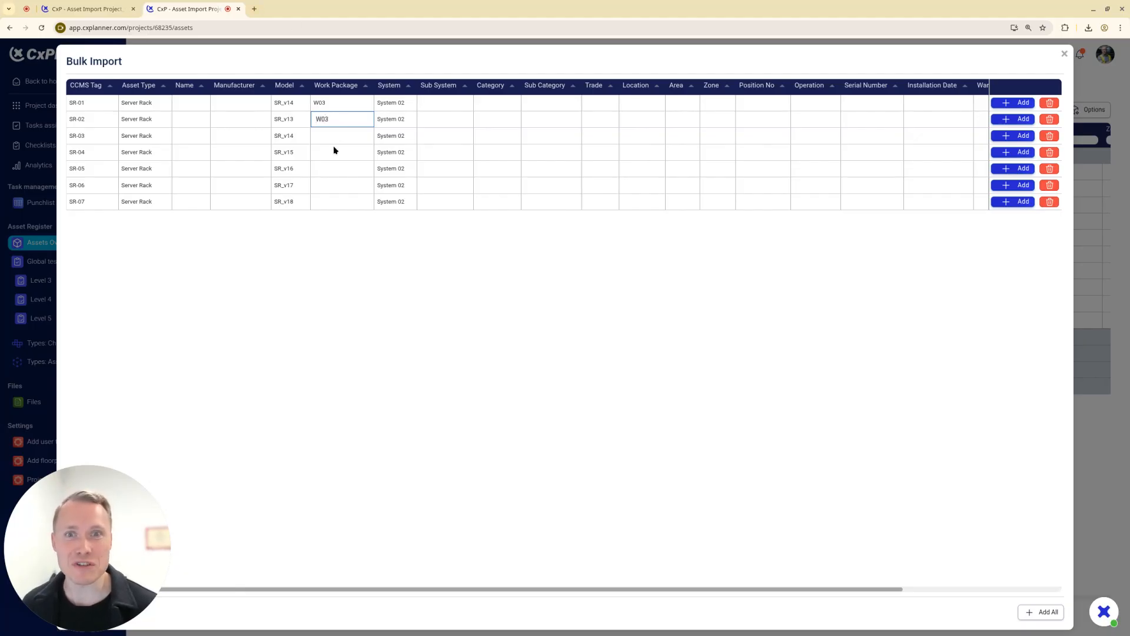
{"action": "double_click", "coordinate": [340, 137]}
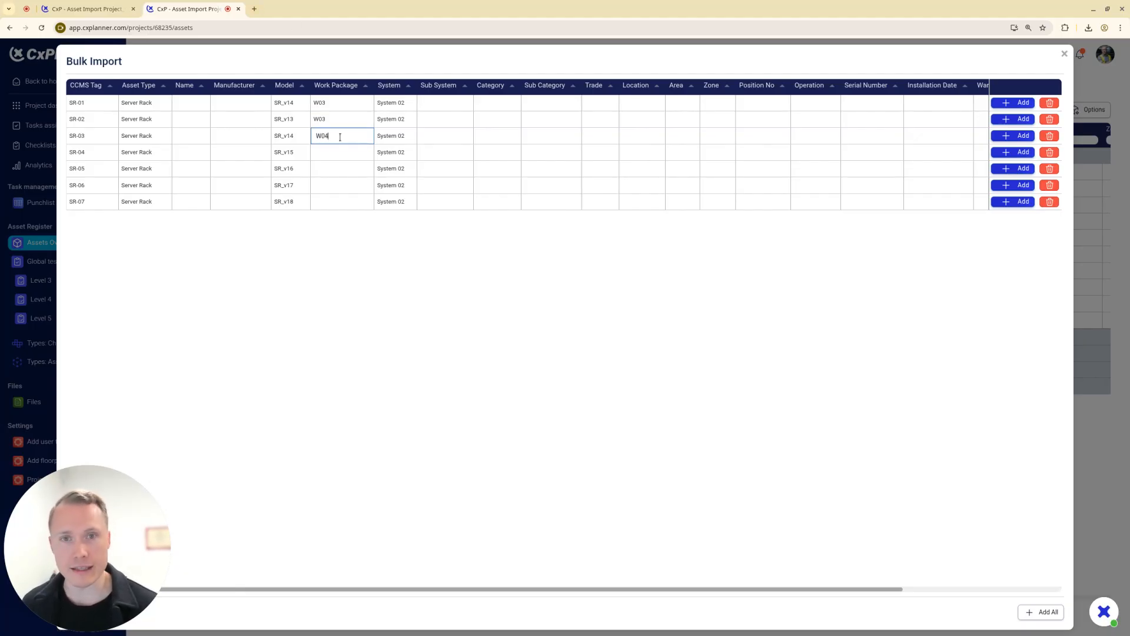
{"action": "type", "text": "W04"}
{"action": "left_click", "coordinate": [360, 272]}
View the available asset type options for SR-07 and leave its type as it is.
{"action": "double_click", "coordinate": [151, 202]}
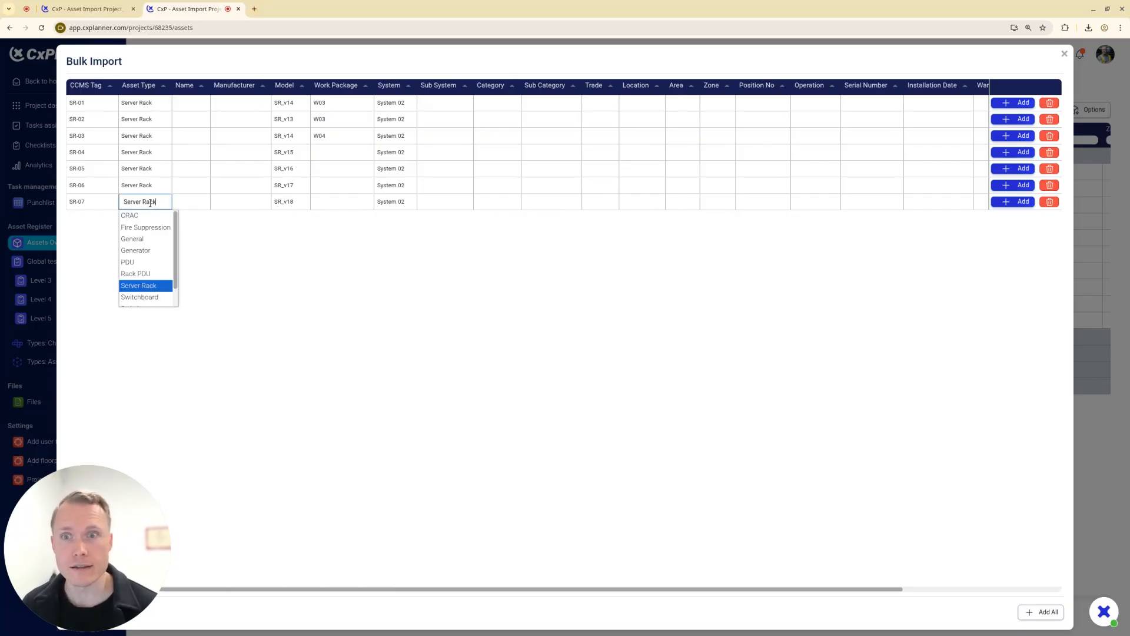
{"action": "left_click", "coordinate": [259, 256]}
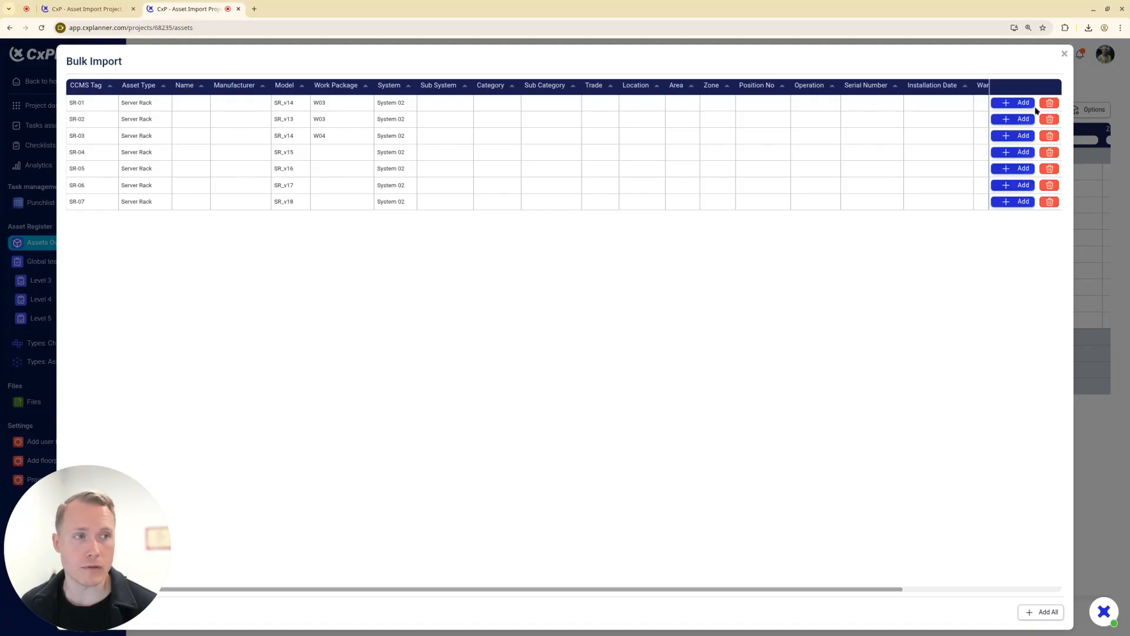
Add all listed assets to the project and expand the Server Rack group in the asset overview.
{"action": "left_click", "coordinate": [1023, 614]}
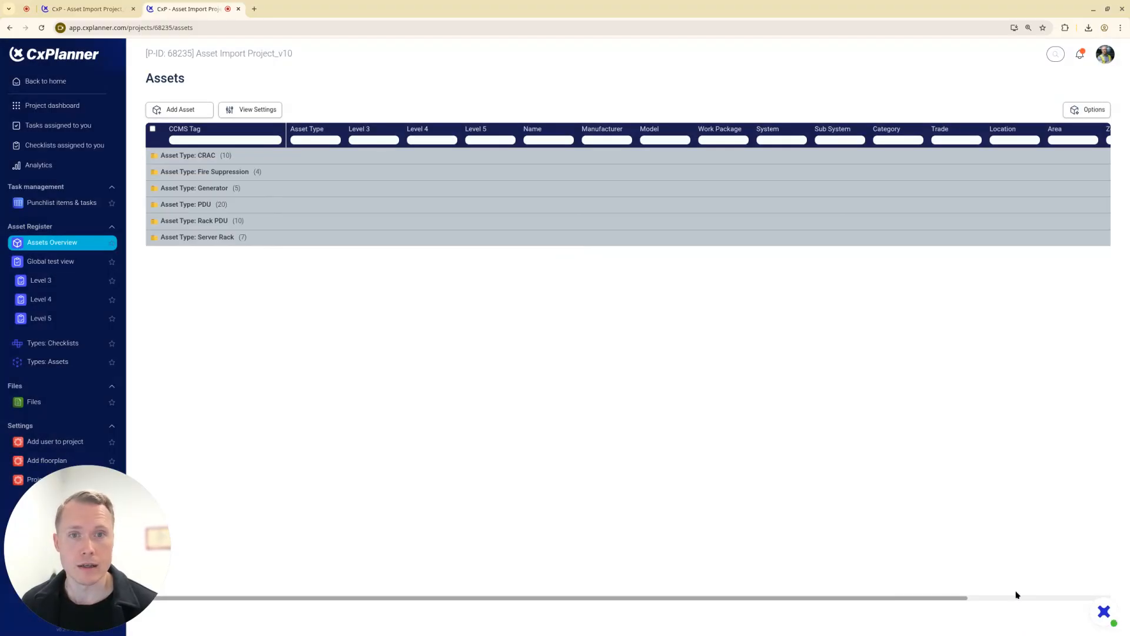
{"action": "left_click", "coordinate": [207, 237]}
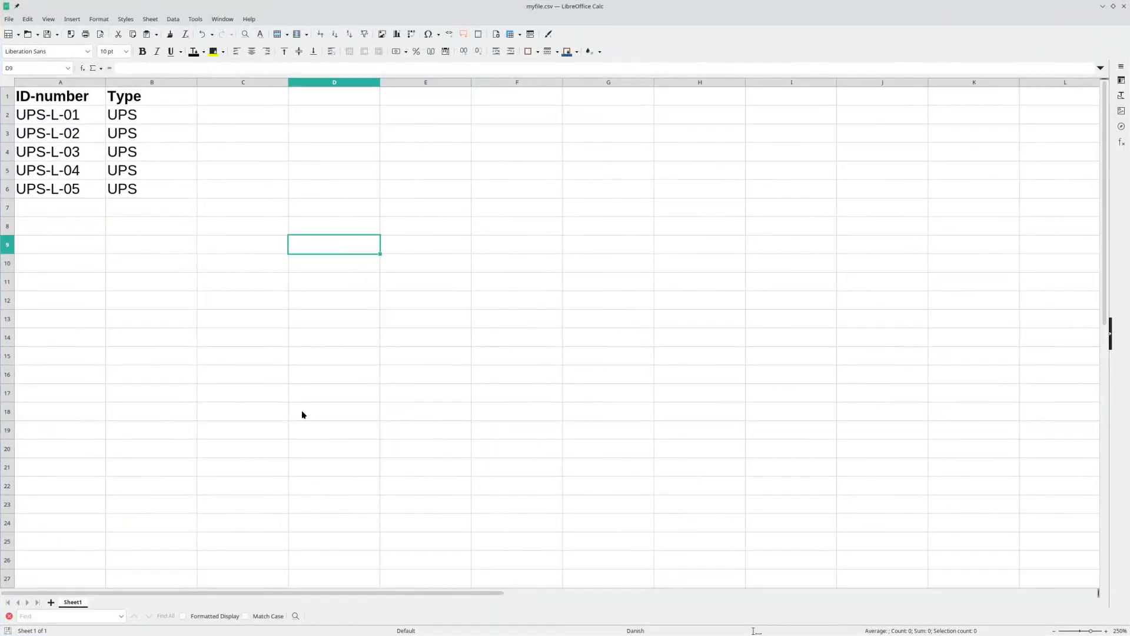
Examine the ID-number and Type columns and their UPS entries in myfile.csv.
{"action": "scroll", "coordinate": [221, 352], "scroll_direction": "up", "scroll_amount": 3}
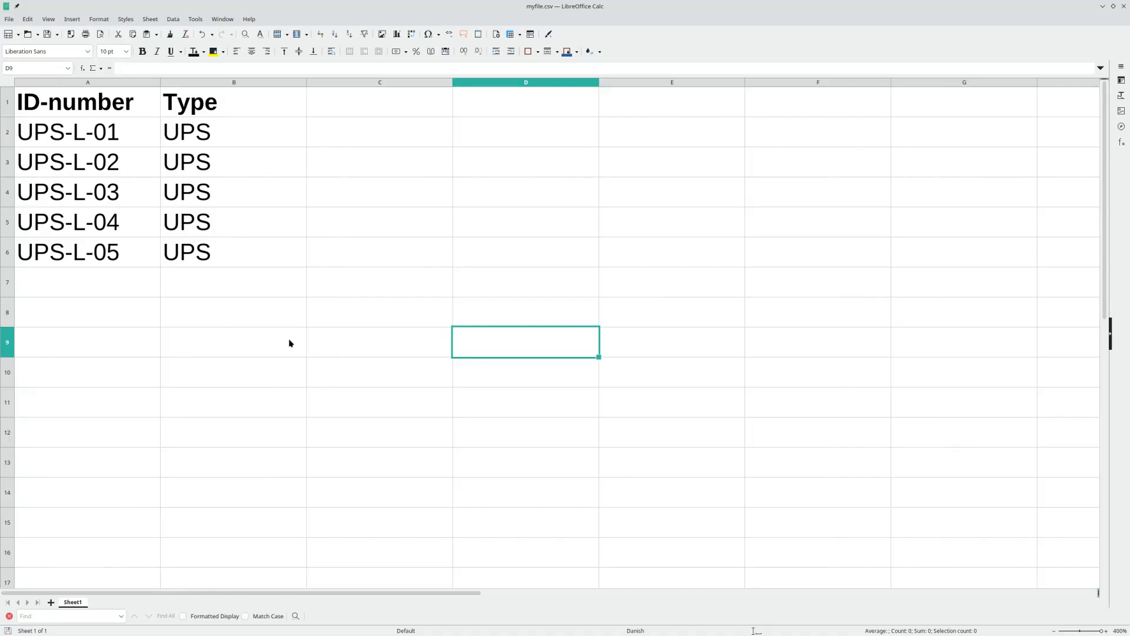
{"action": "left_click", "coordinate": [78, 108]}
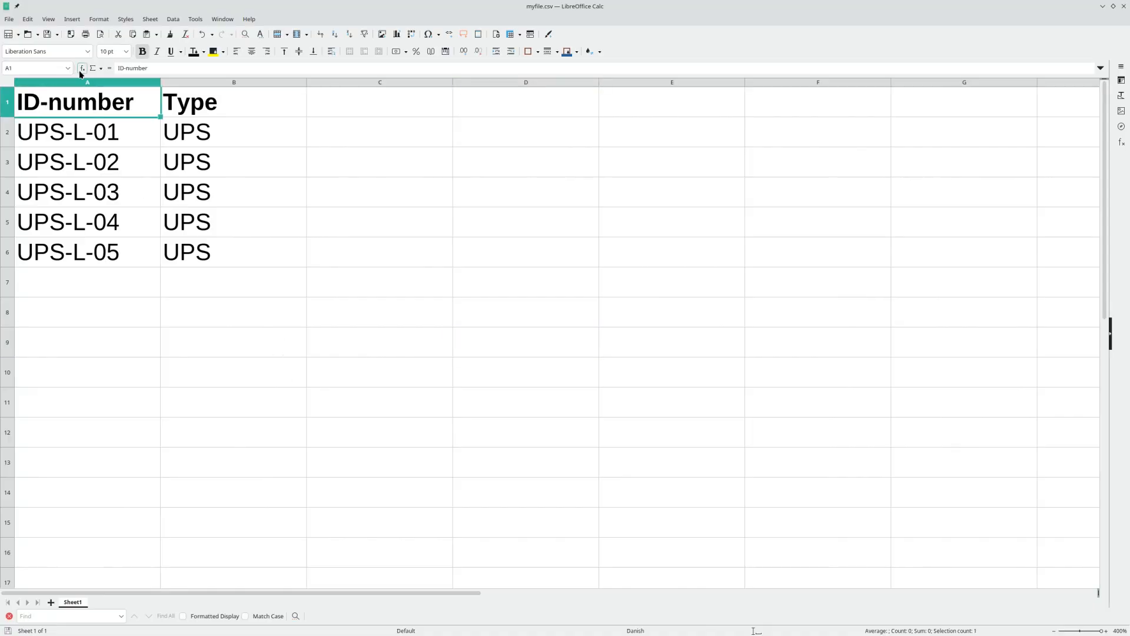
{"action": "left_click", "coordinate": [170, 116]}
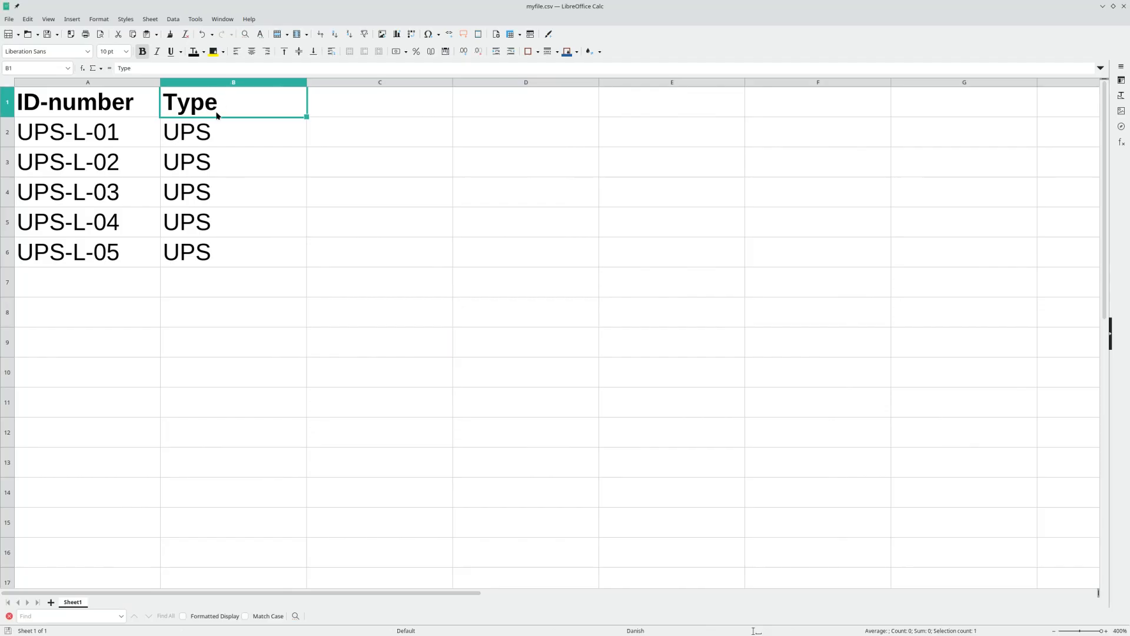
{"action": "left_click_drag", "start_coordinate": [93, 134], "coordinate": [101, 259]}
{"action": "left_click_drag", "start_coordinate": [263, 127], "coordinate": [263, 268]}
{"action": "left_click", "coordinate": [387, 266]}
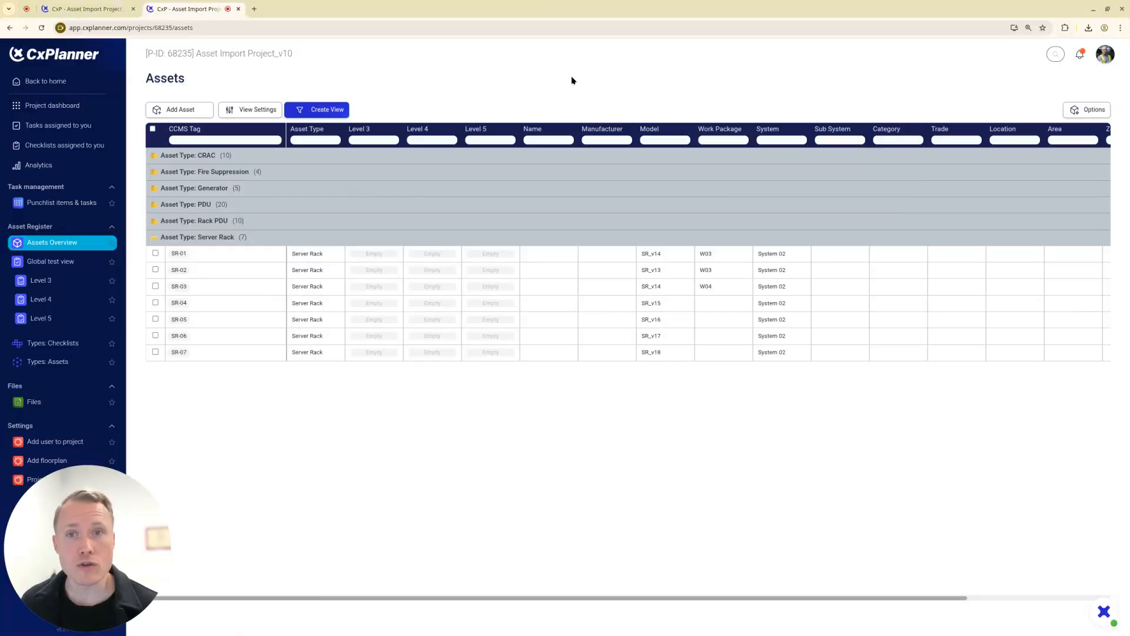
Start a bulk asset import and upload myfile.csv as the CSV file.
{"action": "left_click", "coordinate": [1086, 111]}
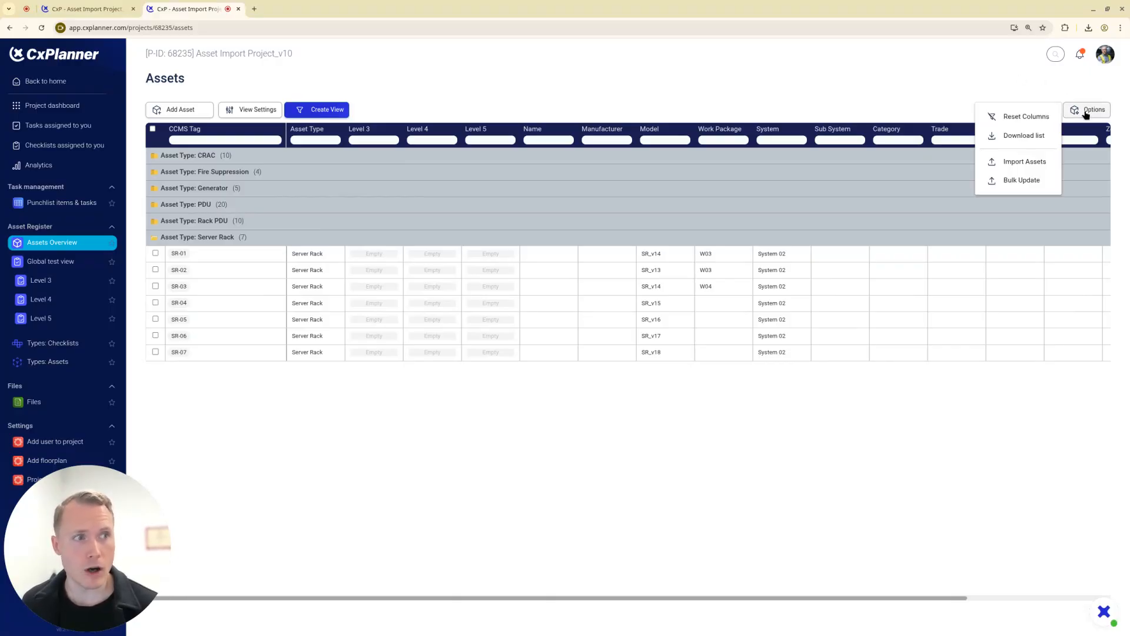
{"action": "left_click", "coordinate": [1039, 161]}
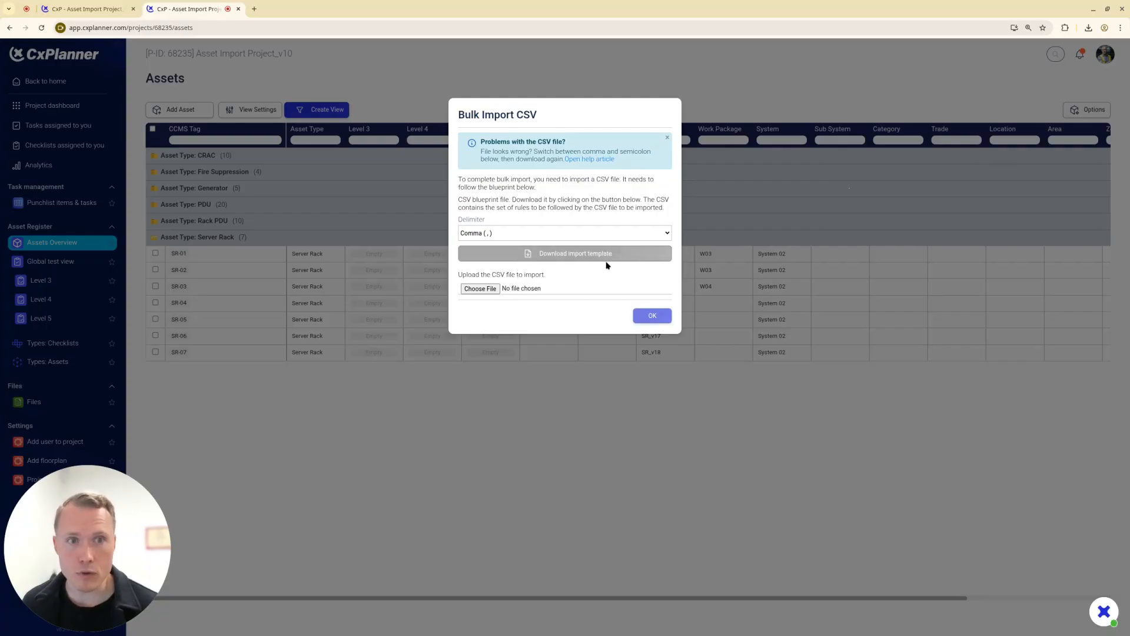
{"action": "left_click", "coordinate": [487, 289]}
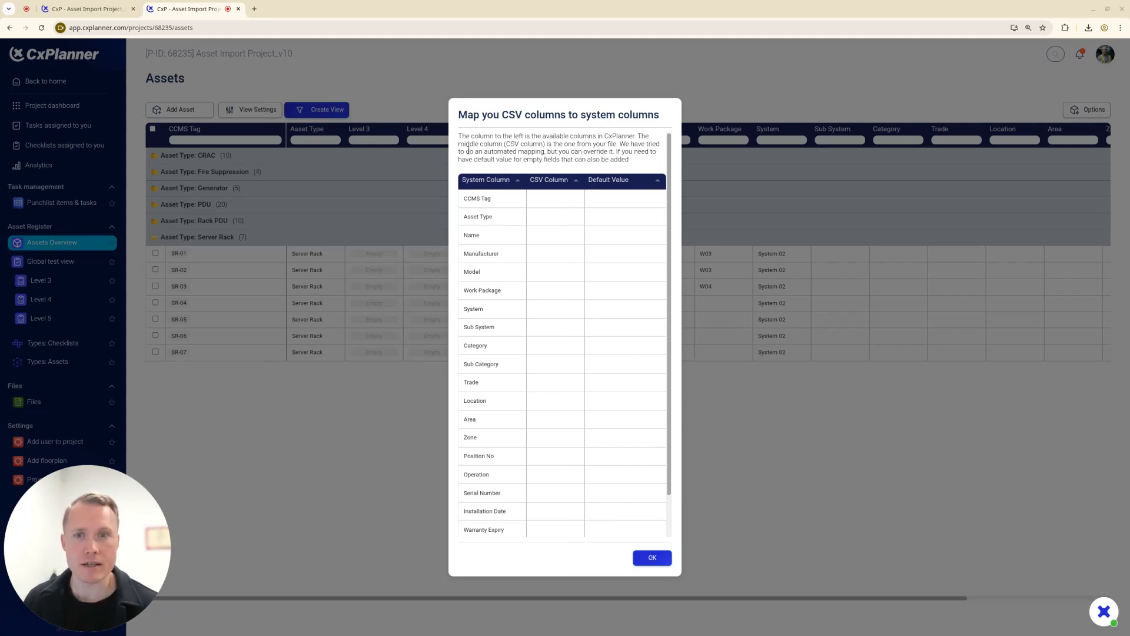
Check the headers in myfile.csv and map CCMS Tag to ID-number and Asset Type to Type.
{"action": "left_click_drag", "start_coordinate": [0, 234], "coordinate": [883, 411]}
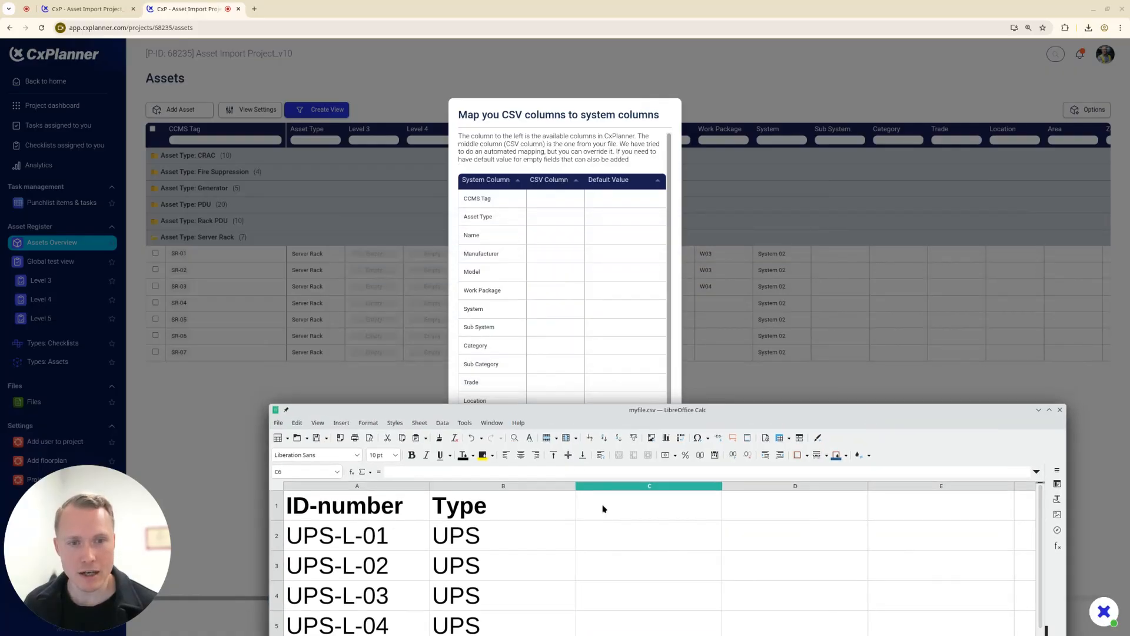
{"action": "left_click", "coordinate": [344, 512]}
{"action": "left_click", "coordinate": [474, 506]}
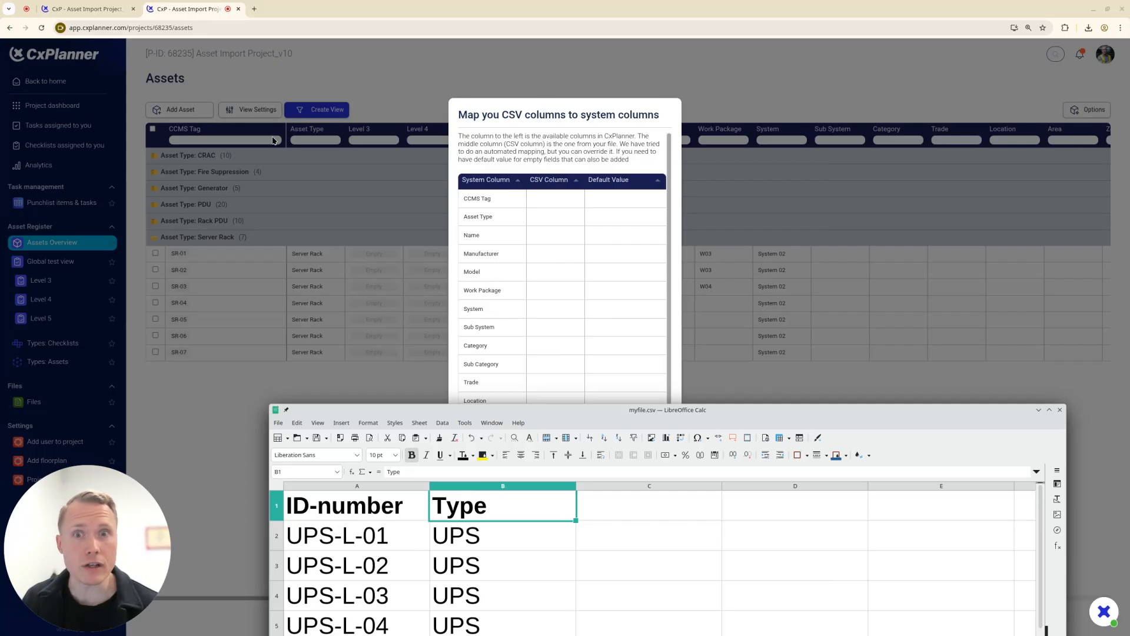
{"action": "left_click_drag", "start_coordinate": [623, 411], "coordinate": [0, 306]}
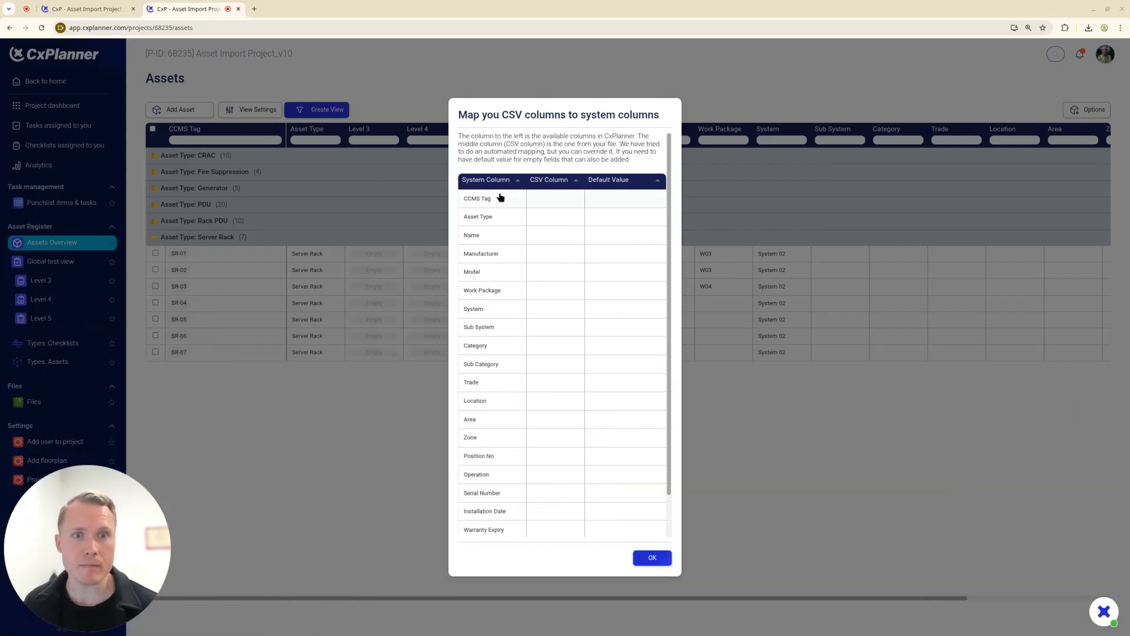
{"action": "left_click", "coordinate": [575, 200]}
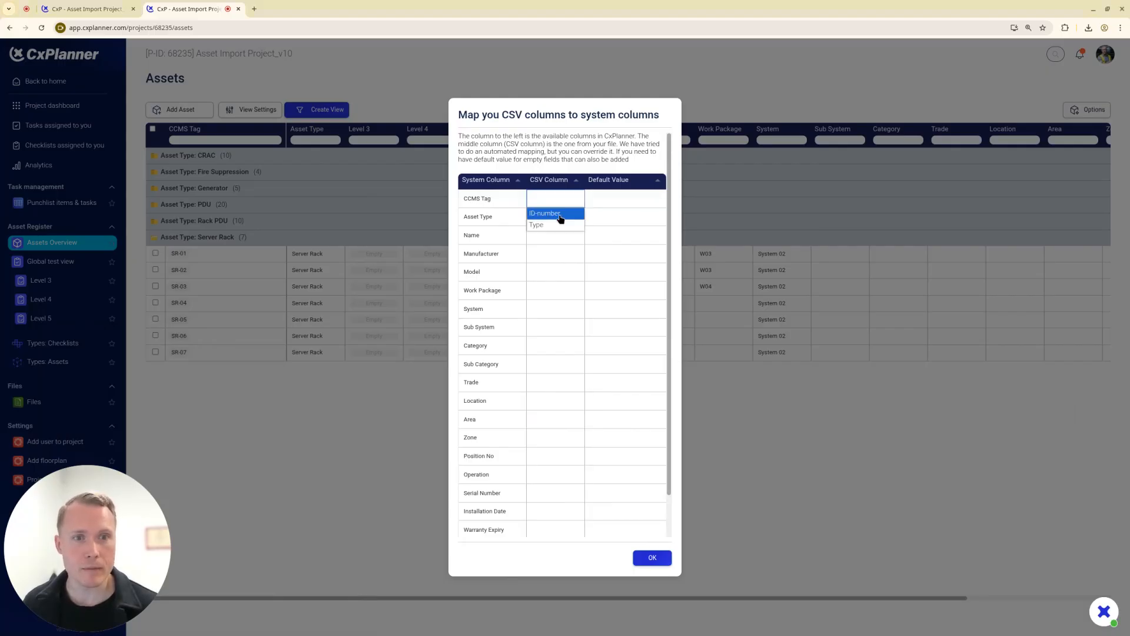
{"action": "left_click", "coordinate": [560, 219]}
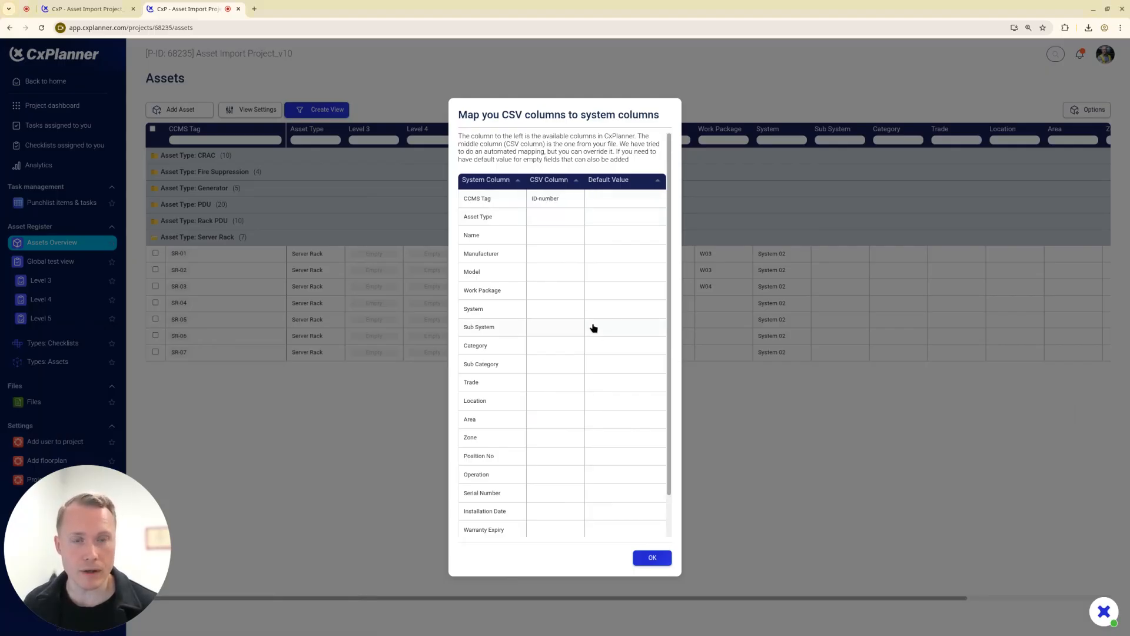
{"action": "left_click", "coordinate": [561, 219]}
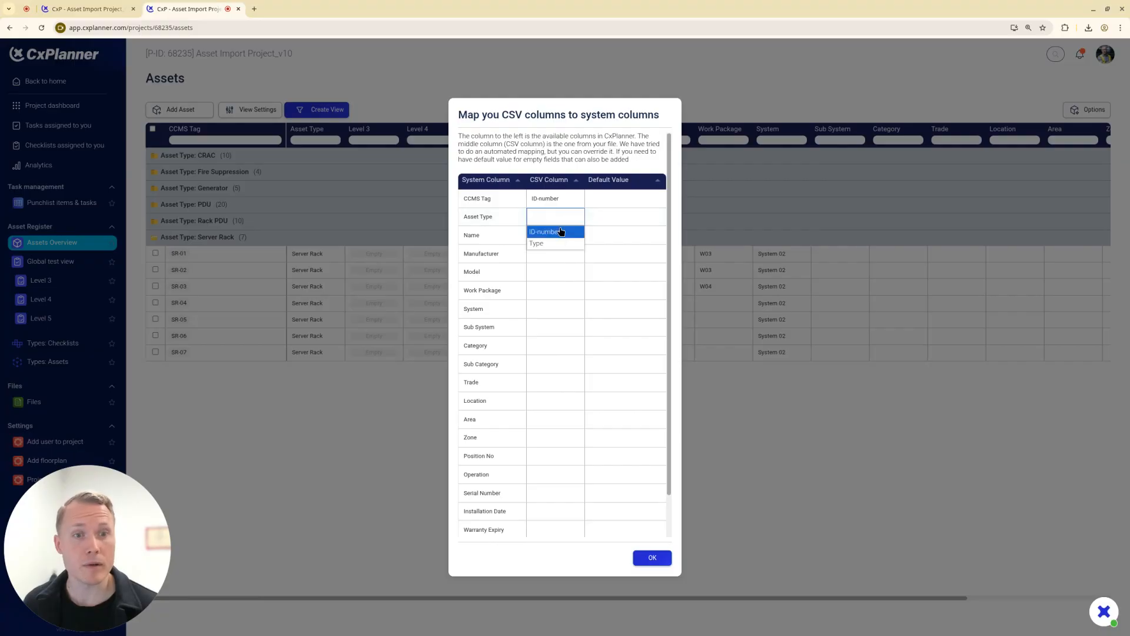
{"action": "left_click", "coordinate": [547, 248]}
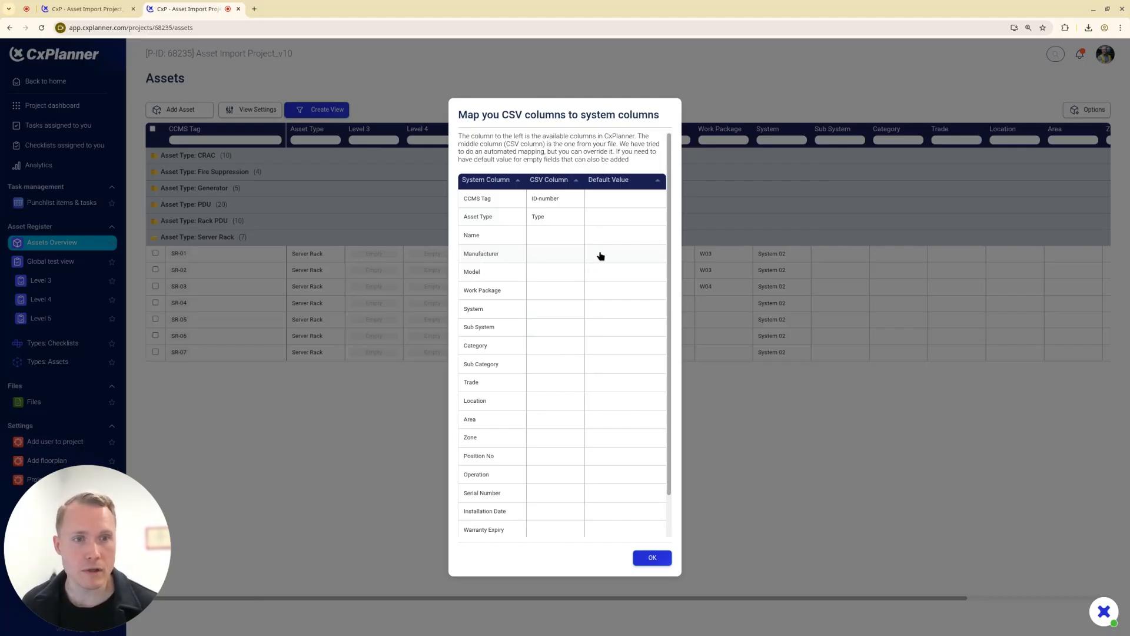
Set the default value for Manufacturer to SIEMENS and confirm the column mapping.
{"action": "left_click", "coordinate": [621, 256]}
{"action": "type", "text": "SIEMENS"}
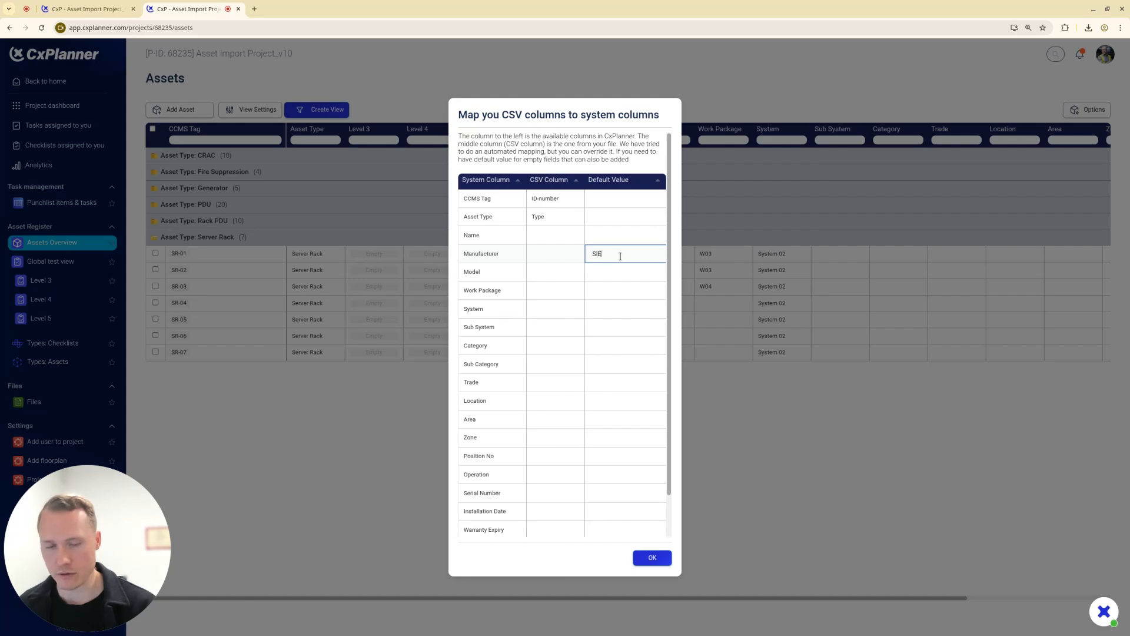
{"action": "left_click", "coordinate": [647, 558]}
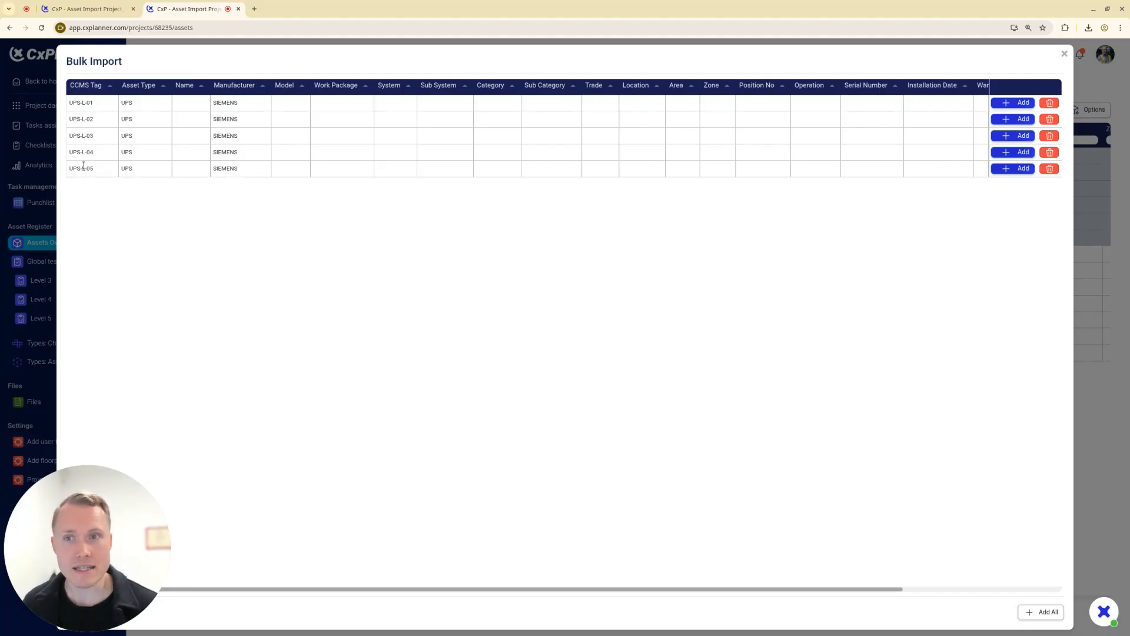
Check the listed rows against myfile.csv, add them all to the project and expand the UPS group.
{"action": "left_click_drag", "start_coordinate": [0, 271], "coordinate": [825, 245]}
{"action": "left_click_drag", "start_coordinate": [324, 347], "coordinate": [330, 491]}
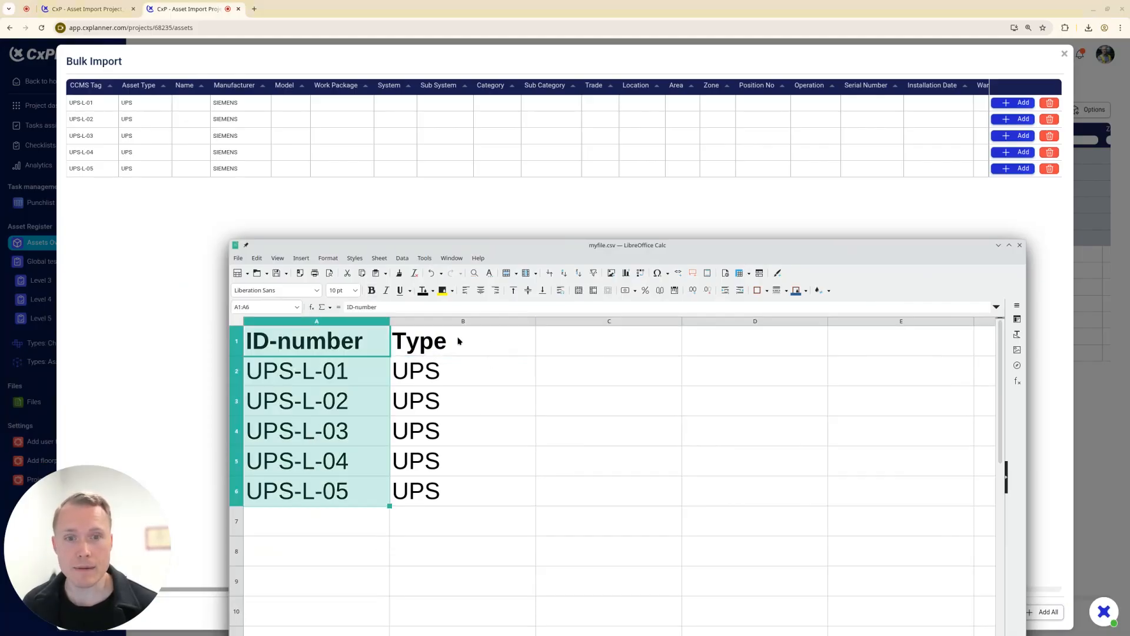
{"action": "left_click_drag", "start_coordinate": [458, 341], "coordinate": [455, 490]}
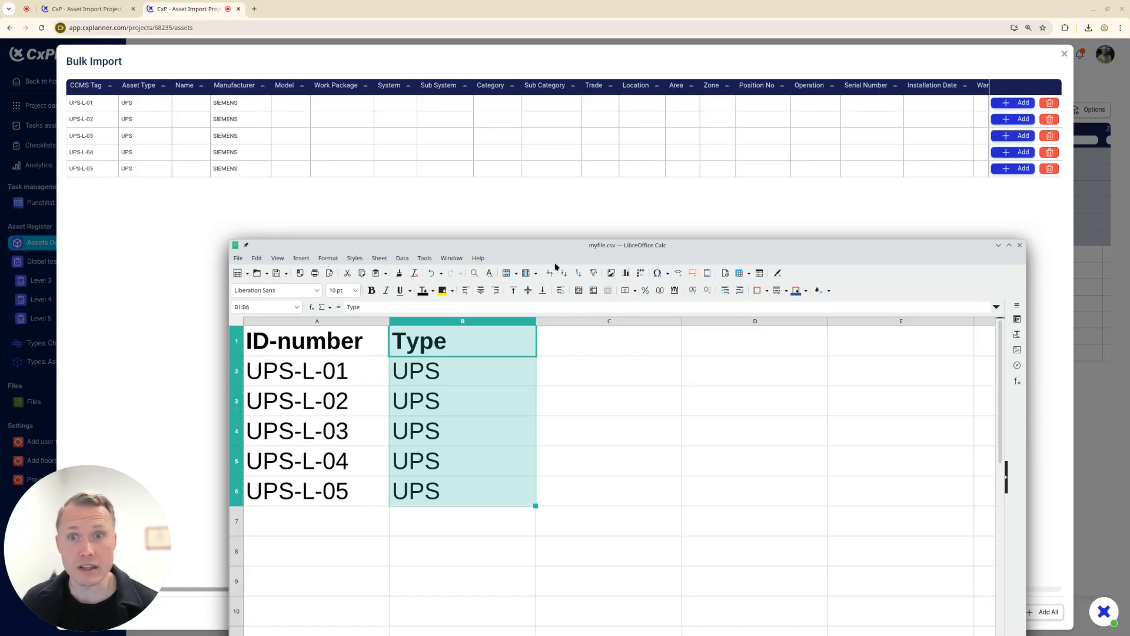
{"action": "left_click_drag", "start_coordinate": [583, 252], "coordinate": [0, 371]}
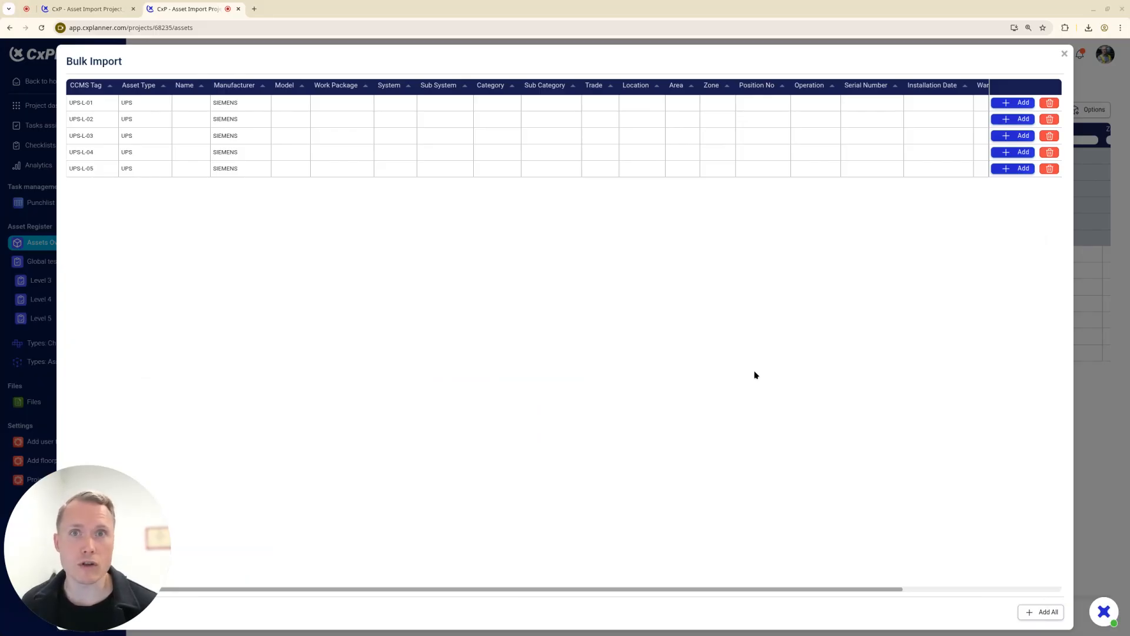
{"action": "left_click", "coordinate": [1039, 613]}
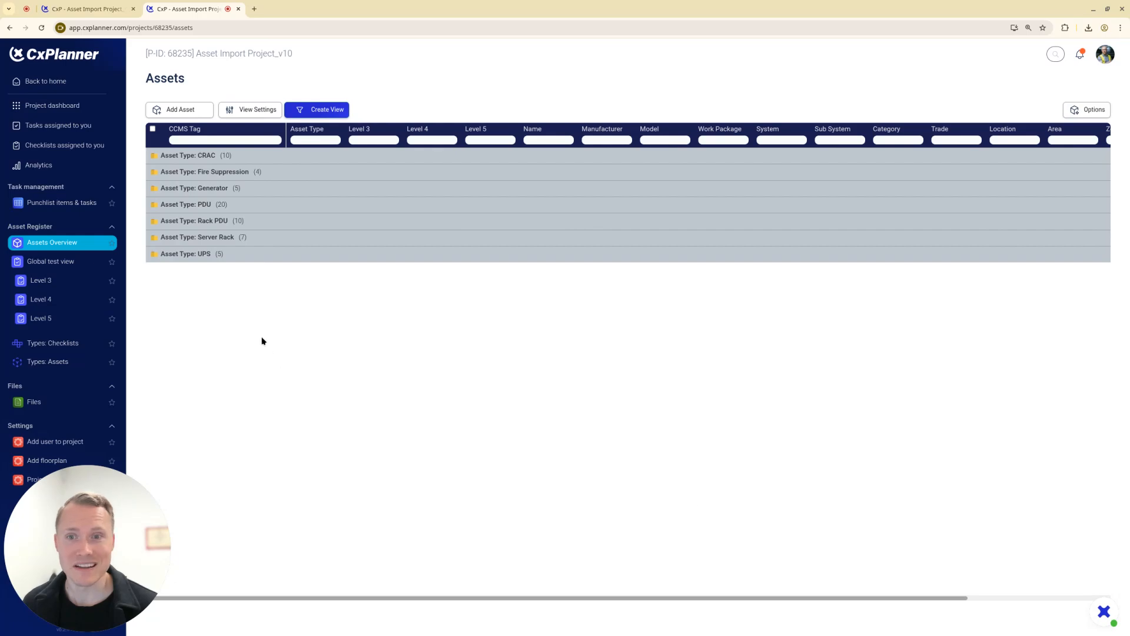
{"action": "left_click", "coordinate": [189, 257]}
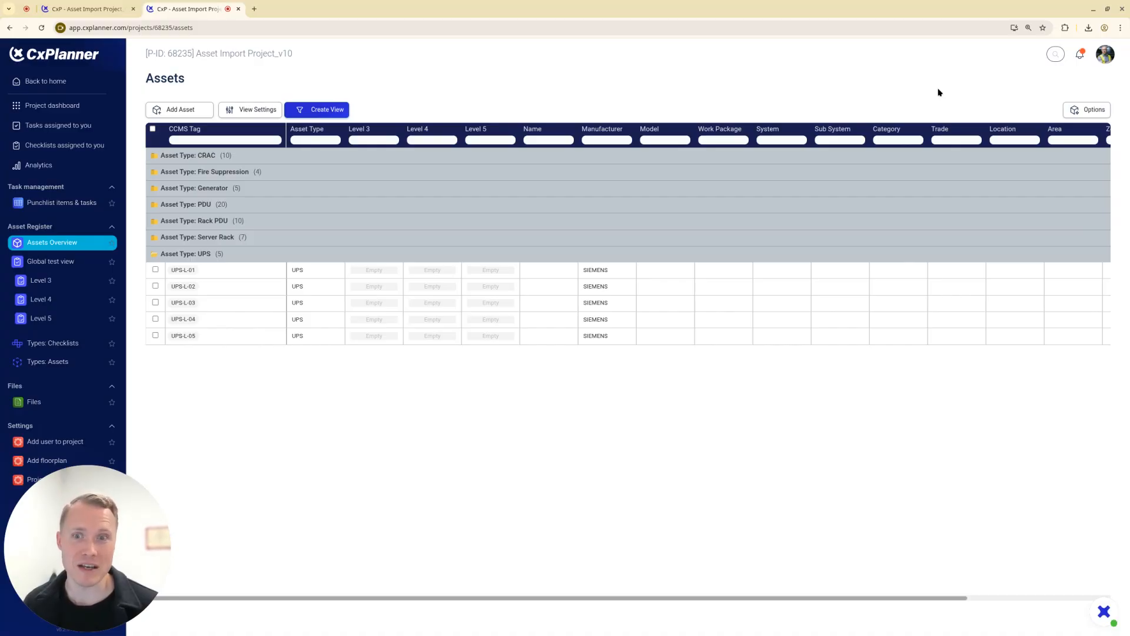
Start a bulk update, download its comma-delimited import template and open import-template (6).csv in LibreOffice Calc.
{"action": "left_click", "coordinate": [1090, 113]}
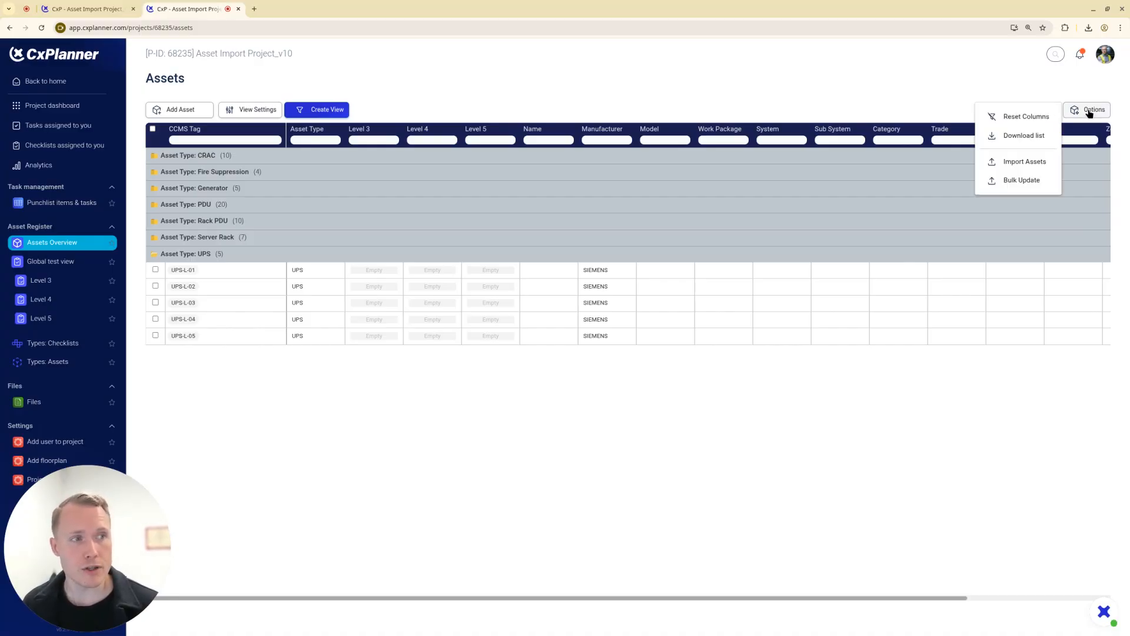
{"action": "left_click", "coordinate": [1018, 185]}
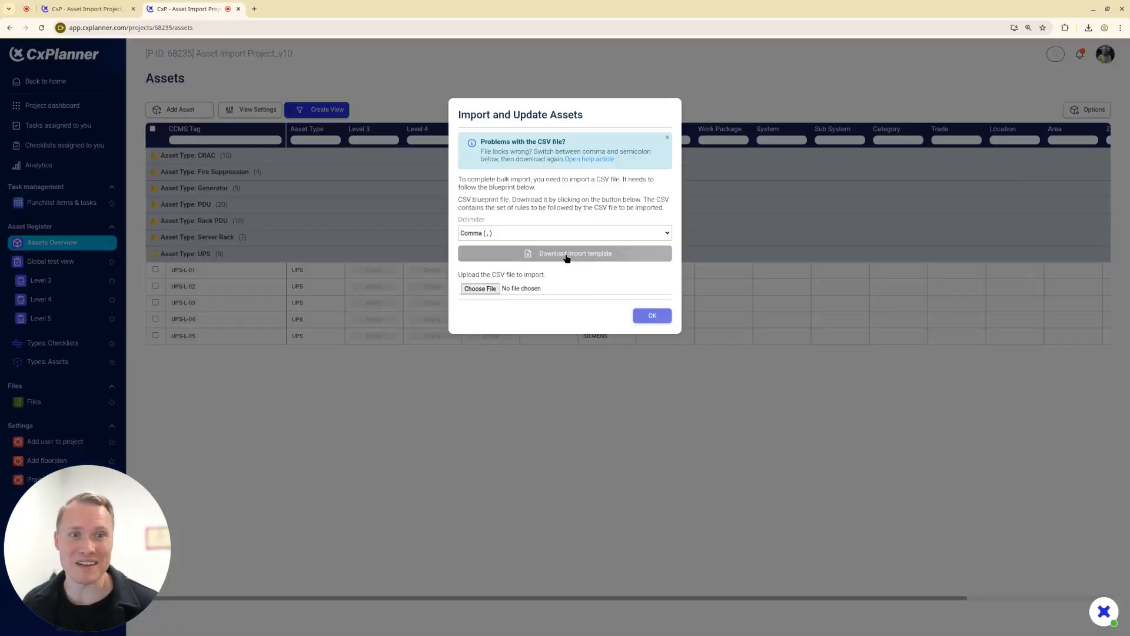
{"action": "left_click", "coordinate": [567, 256]}
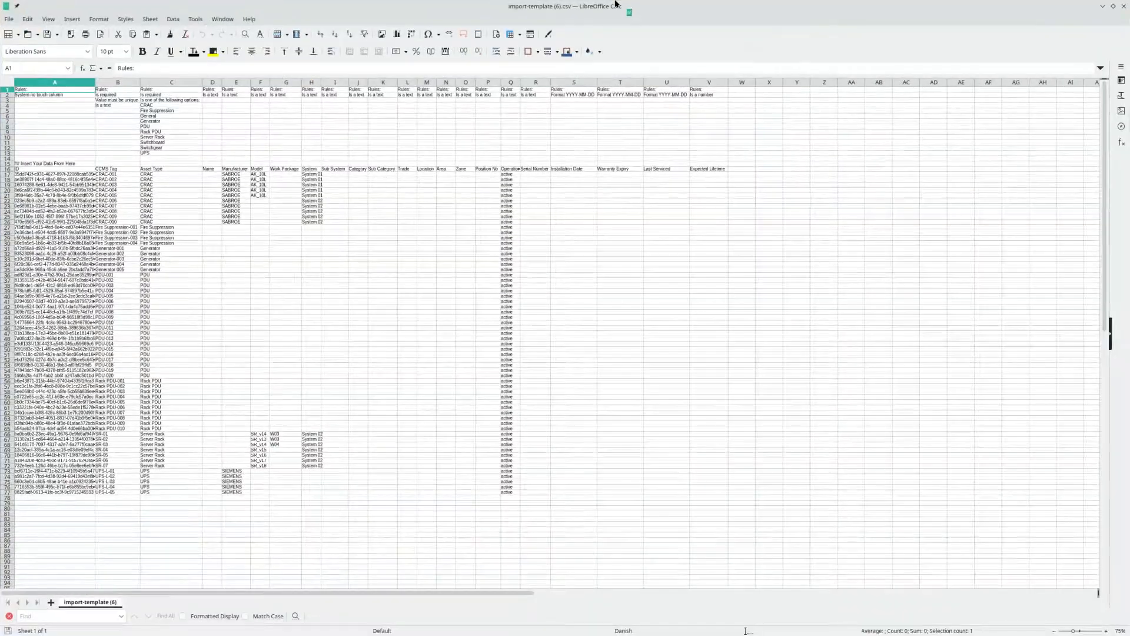
{"action": "left_click", "coordinate": [325, 265]}
{"action": "scroll", "coordinate": [380, 273], "scroll_direction": "up", "scroll_amount": 8}
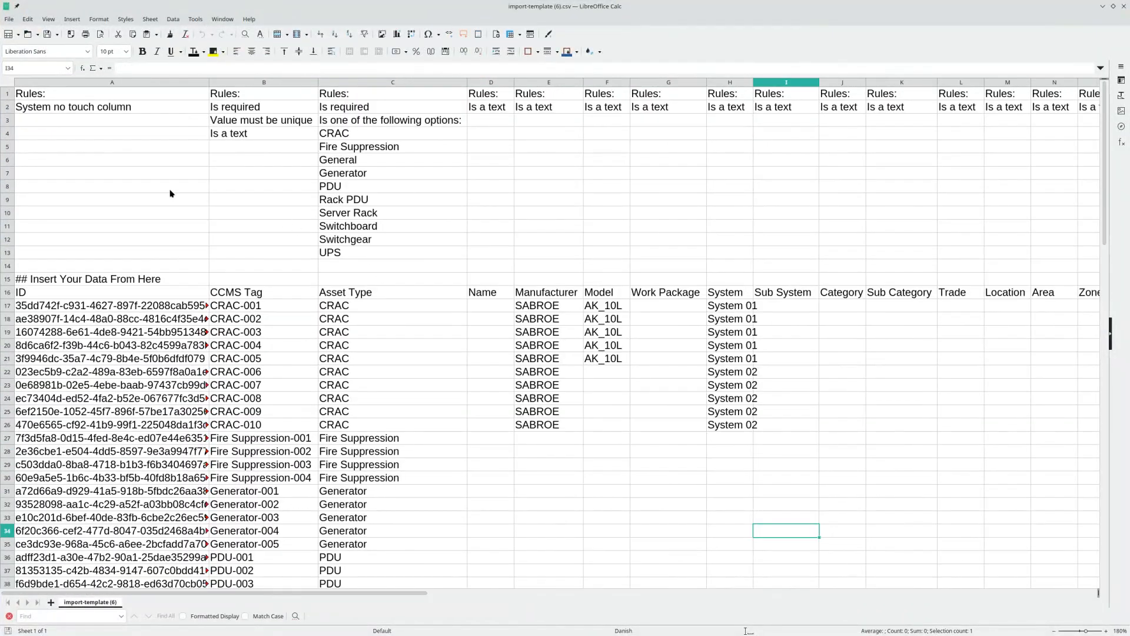
Highlight the rule cells A1:C2 in yellow.
{"action": "left_click", "coordinate": [30, 95]}
{"action": "left_click_drag", "start_coordinate": [76, 98], "coordinate": [391, 113]}
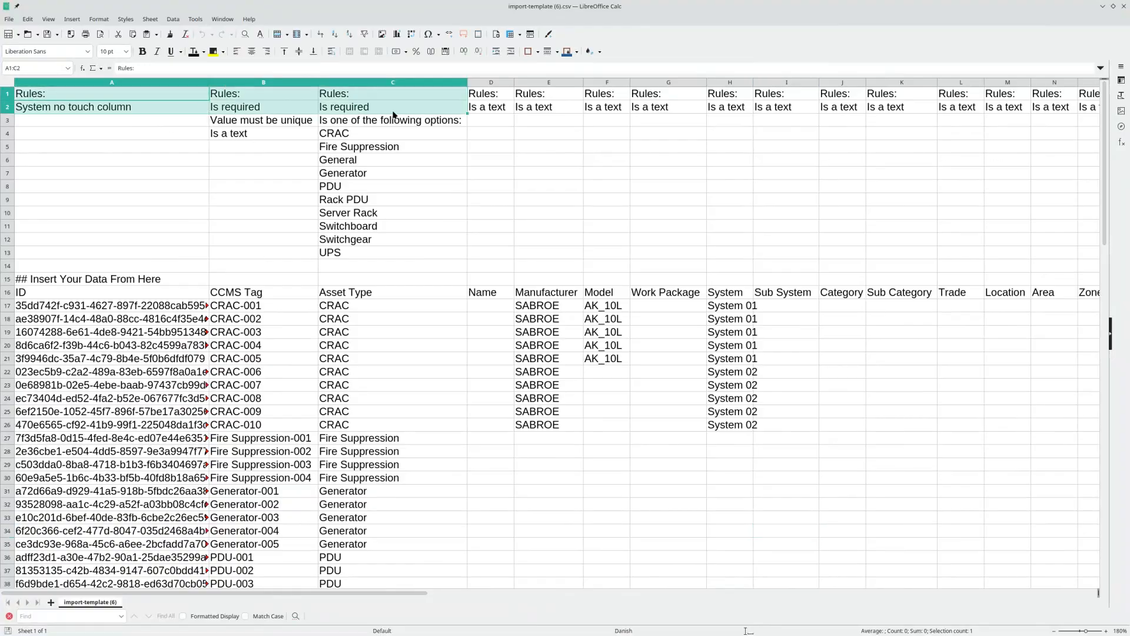
{"action": "left_click", "coordinate": [214, 53]}
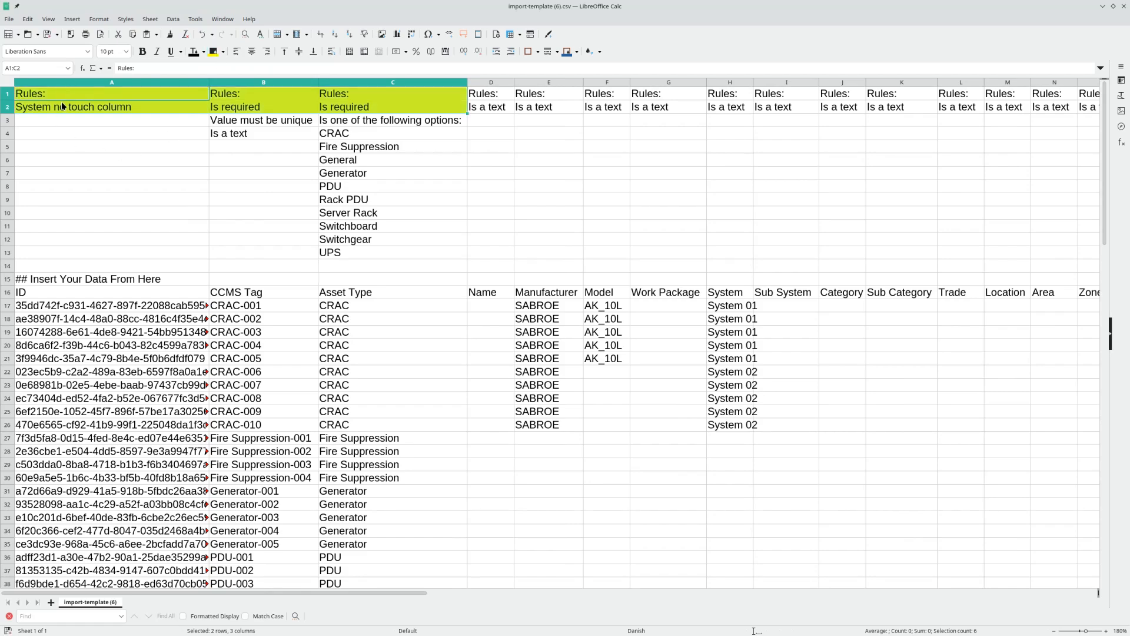
Review the system no-touch ID entries and narrow column A to just a few characters.
{"action": "left_click", "coordinate": [35, 112]}
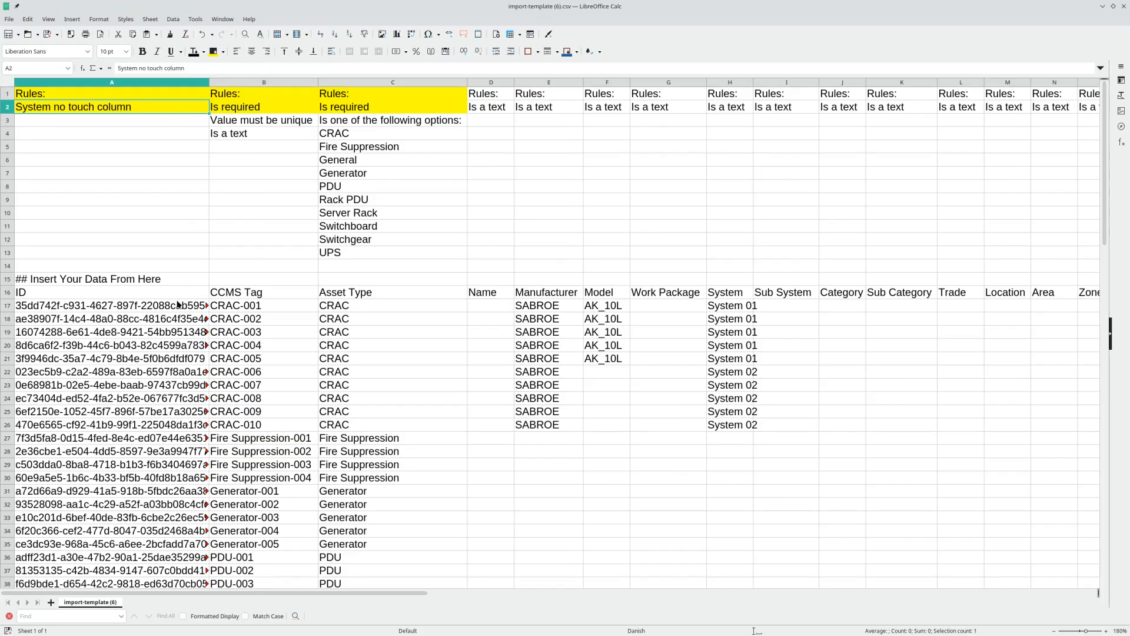
{"action": "left_click_drag", "start_coordinate": [179, 304], "coordinate": [168, 482]}
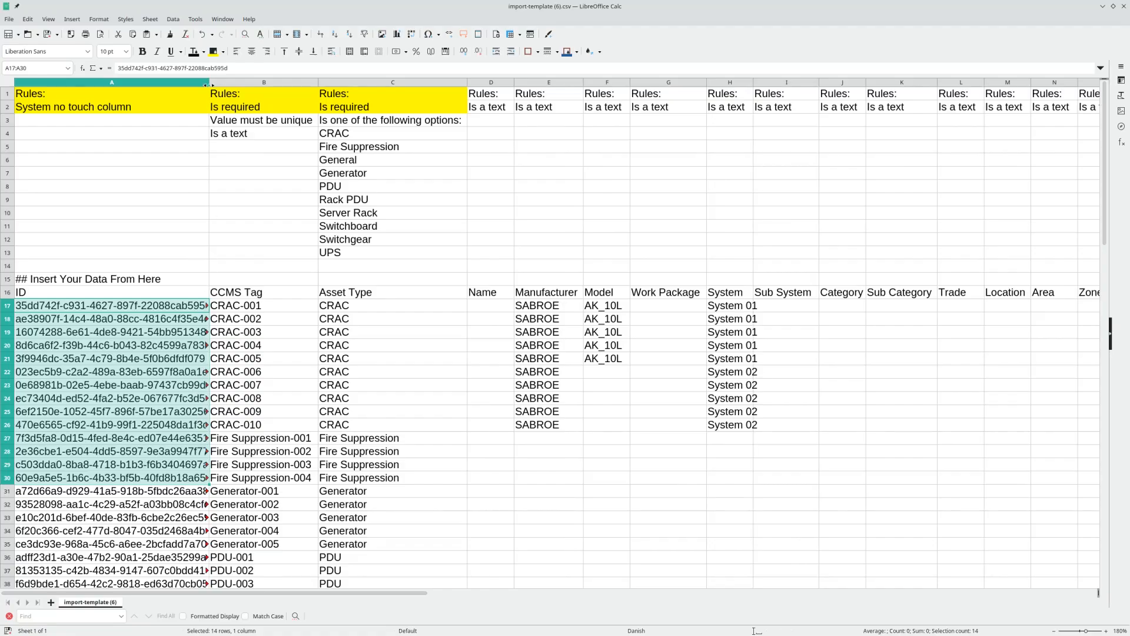
{"action": "left_click_drag", "start_coordinate": [210, 83], "coordinate": [47, 101]}
Examine the required CCMS Tag and Asset Type columns and their existing asset entries.
{"action": "left_click", "coordinate": [78, 109]}
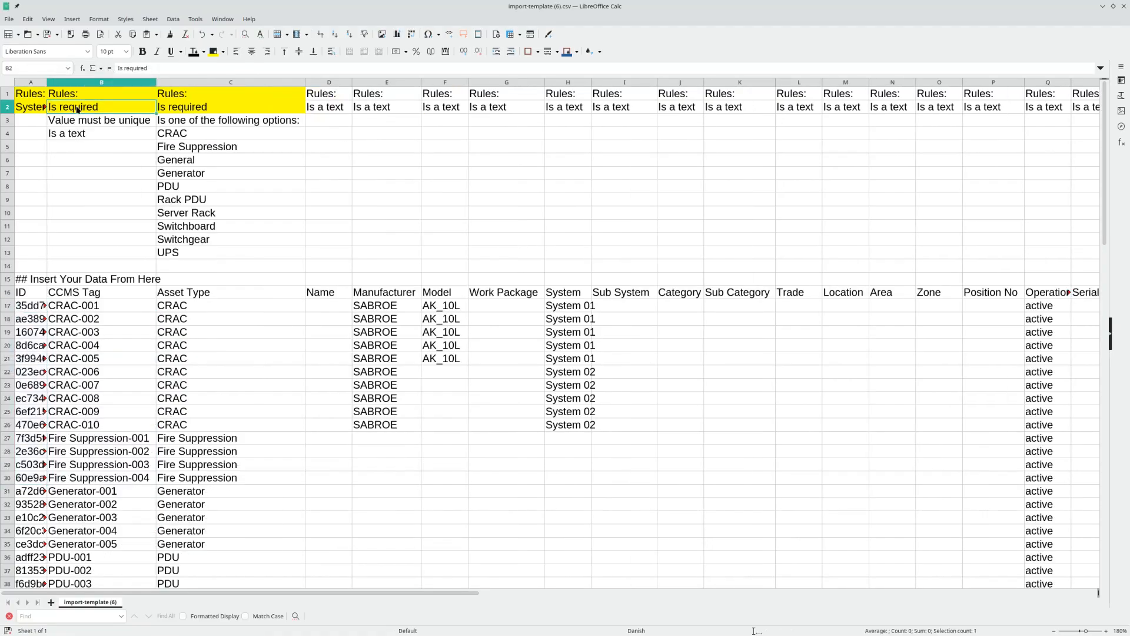
{"action": "left_click", "coordinate": [107, 294]}
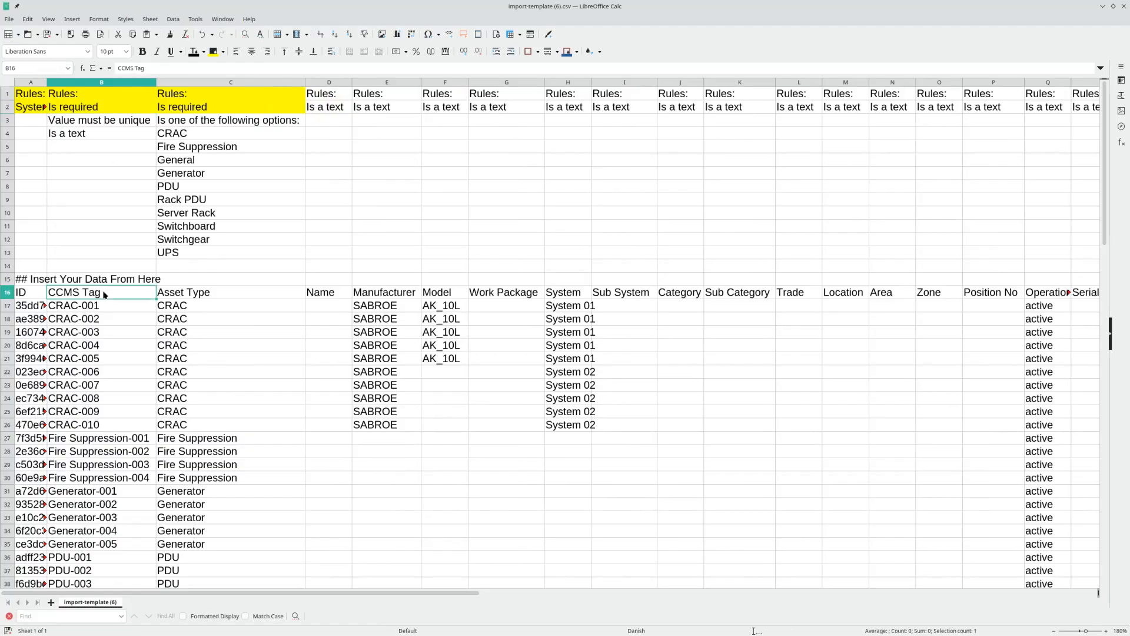
{"action": "left_click", "coordinate": [206, 292]}
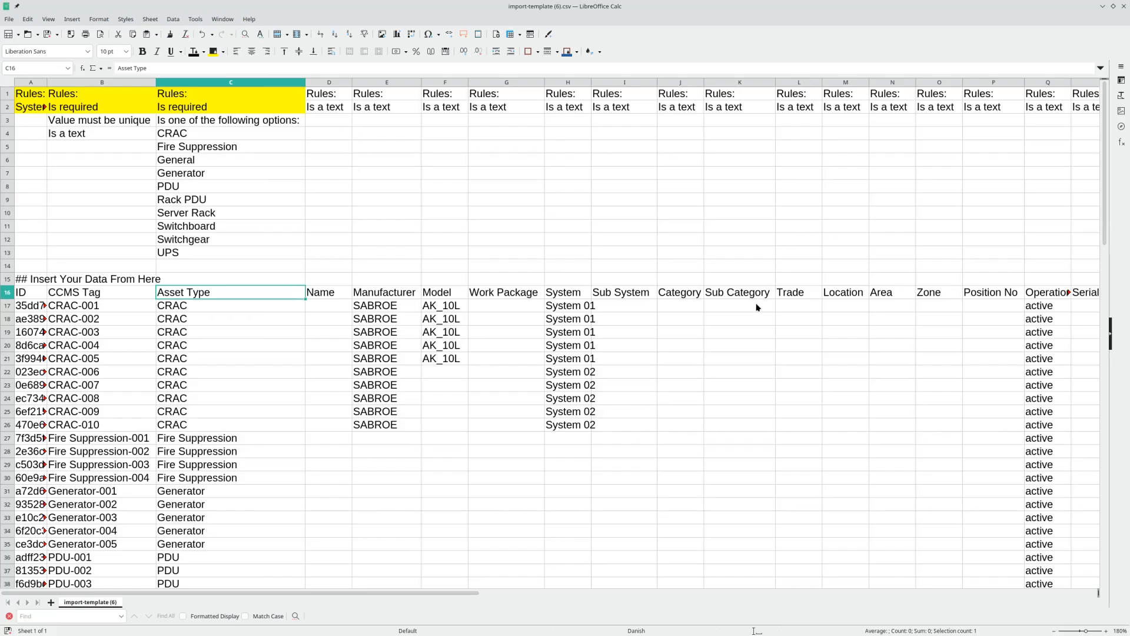
{"action": "left_click_drag", "start_coordinate": [95, 306], "coordinate": [103, 425]}
{"action": "left_click_drag", "start_coordinate": [171, 306], "coordinate": [193, 439]}
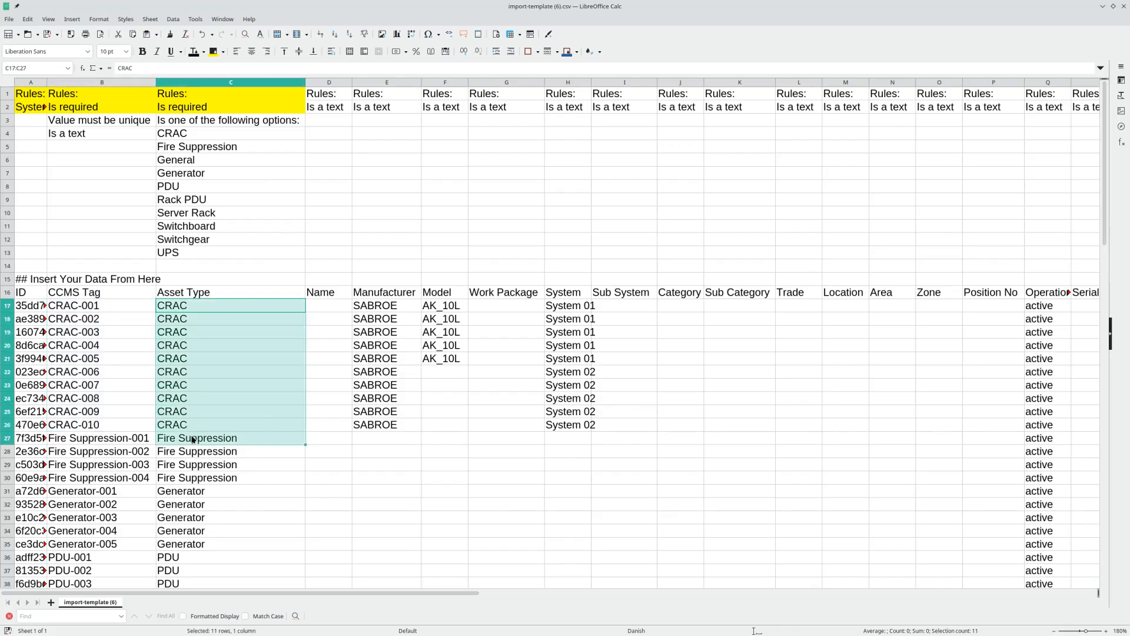
{"action": "left_click", "coordinate": [263, 400]}
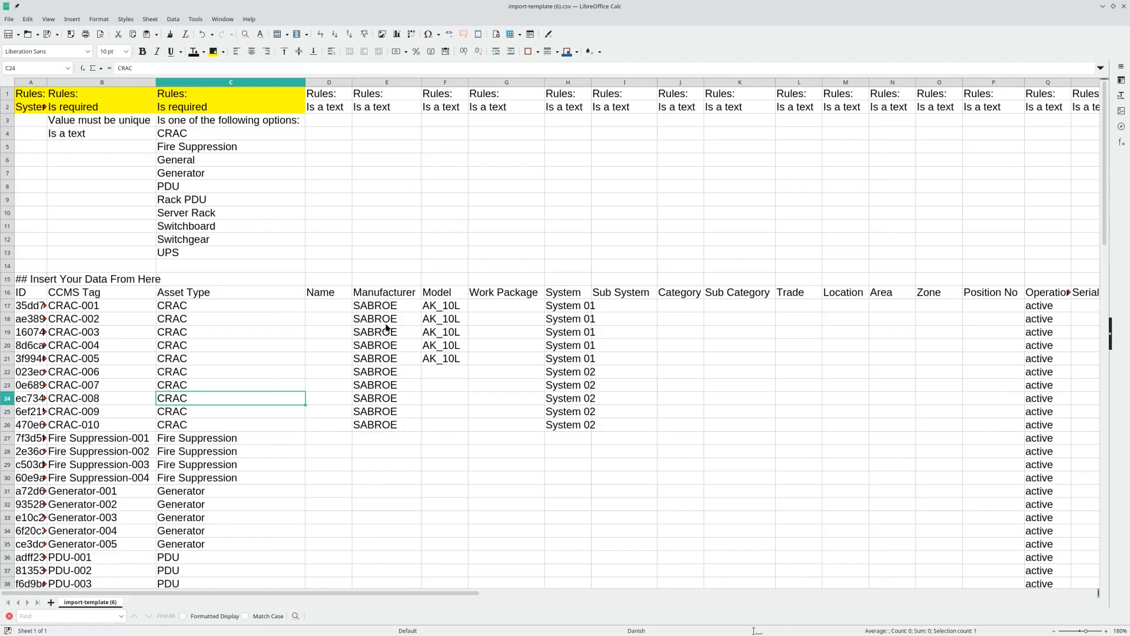
Review the CRAC asset rows and enter W01 as the work package for CRAC-001.
{"action": "scroll", "coordinate": [288, 340], "scroll_direction": "down", "scroll_amount": 1}
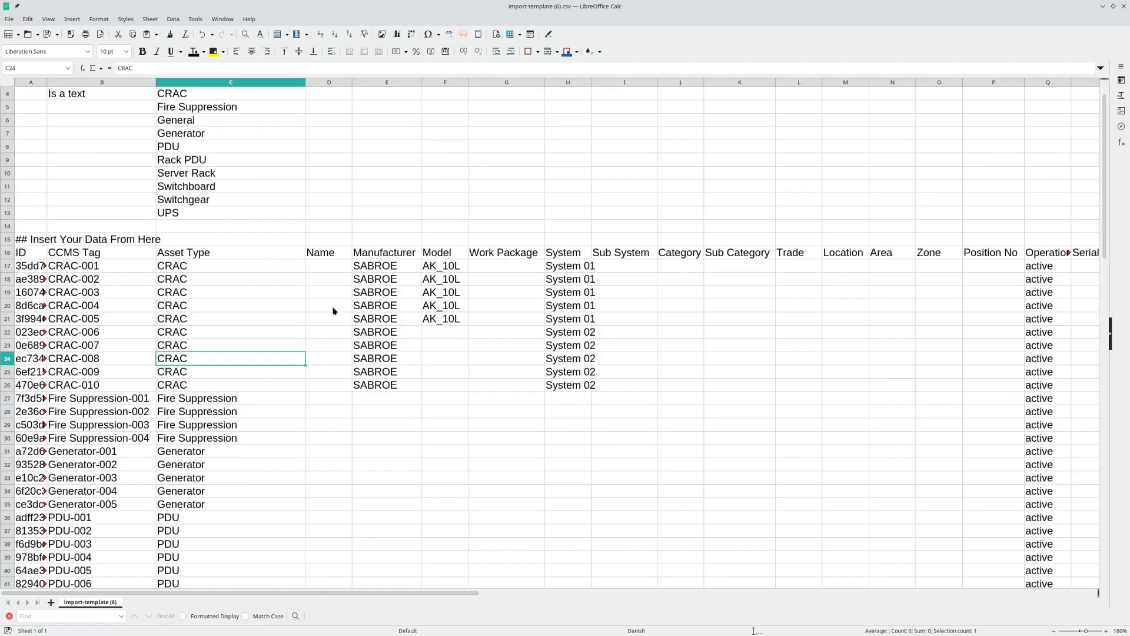
{"action": "left_click_drag", "start_coordinate": [202, 272], "coordinate": [206, 385]}
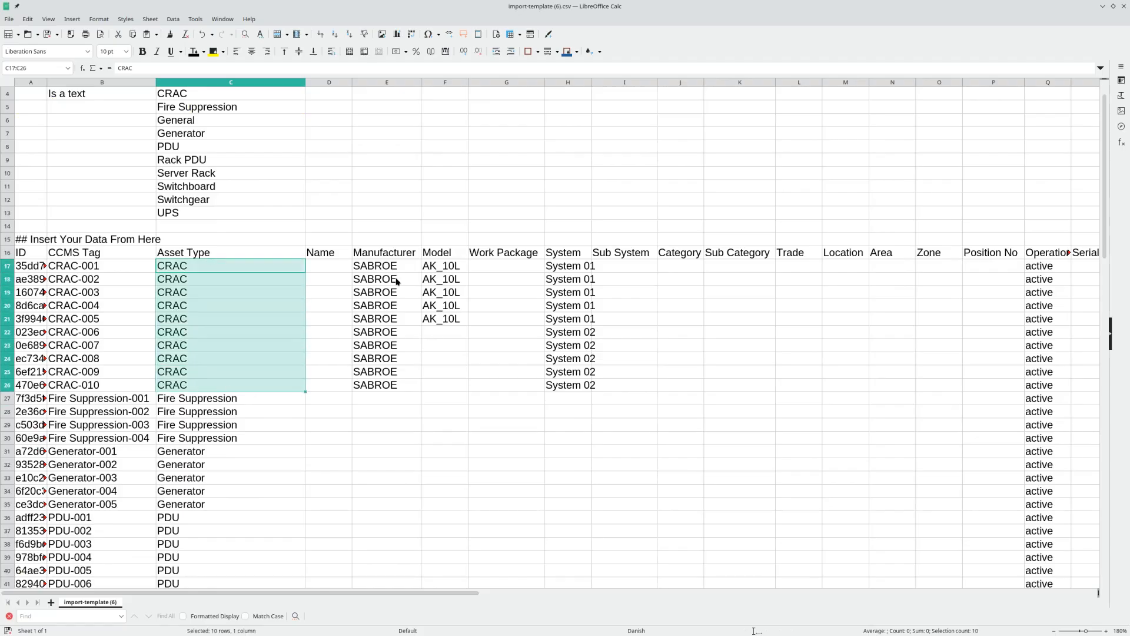
{"action": "left_click", "coordinate": [521, 268]}
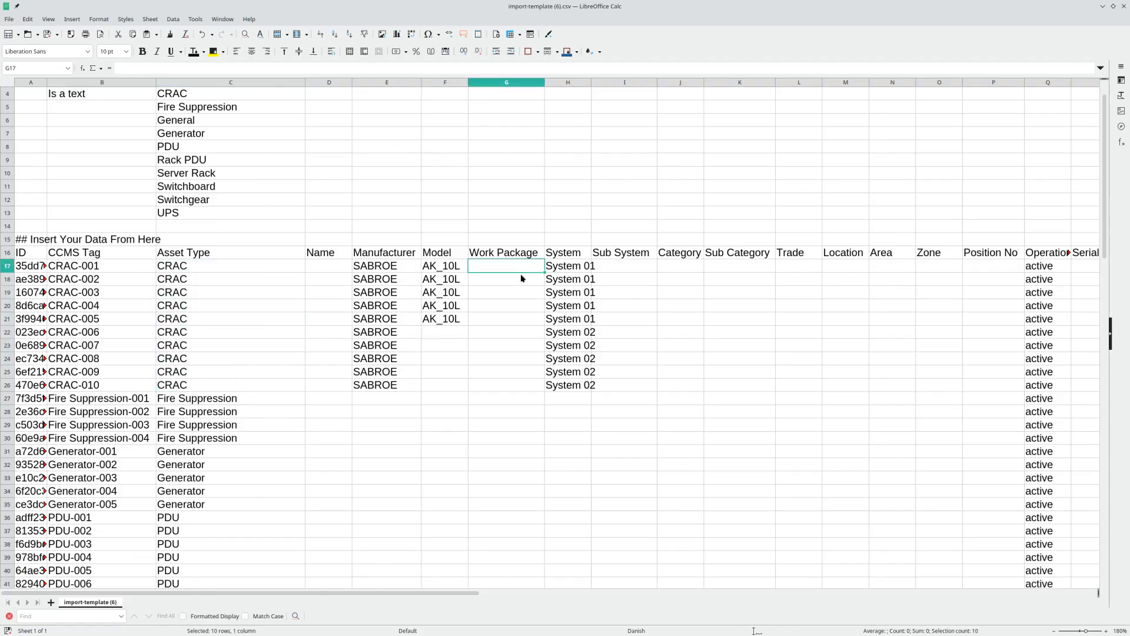
{"action": "type", "text": "SW"}
{"action": "key", "text": "BackSpace"}
{"action": "key", "text": "BackSpace"}
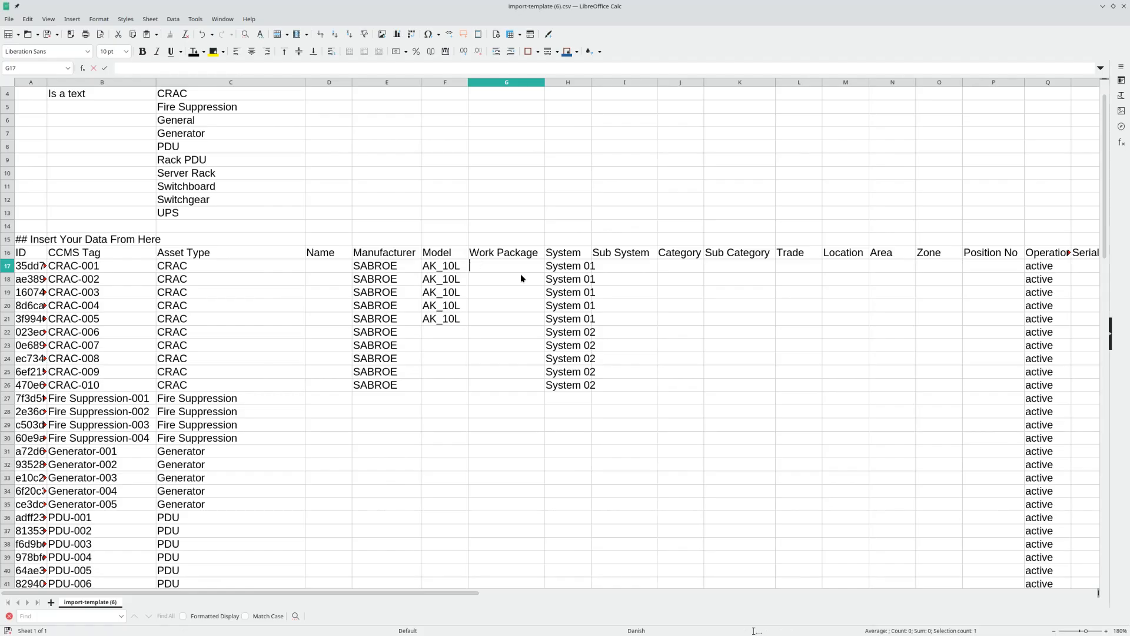
{"action": "type", "text": "W01"}
{"action": "key", "text": "Return"}
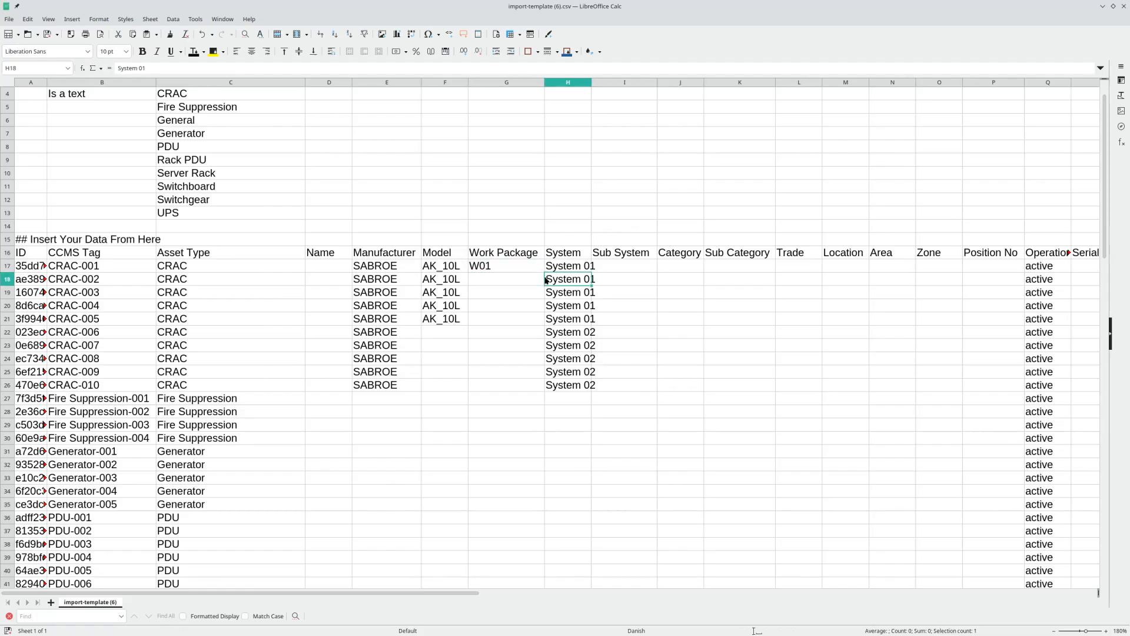
Fill the work package W01 down from CRAC-001 through CRAC-010.
{"action": "left_click_drag", "start_coordinate": [542, 277], "coordinate": [528, 386]}
{"action": "left_click", "coordinate": [518, 268]}
{"action": "left_click_drag", "start_coordinate": [545, 272], "coordinate": [525, 396]}
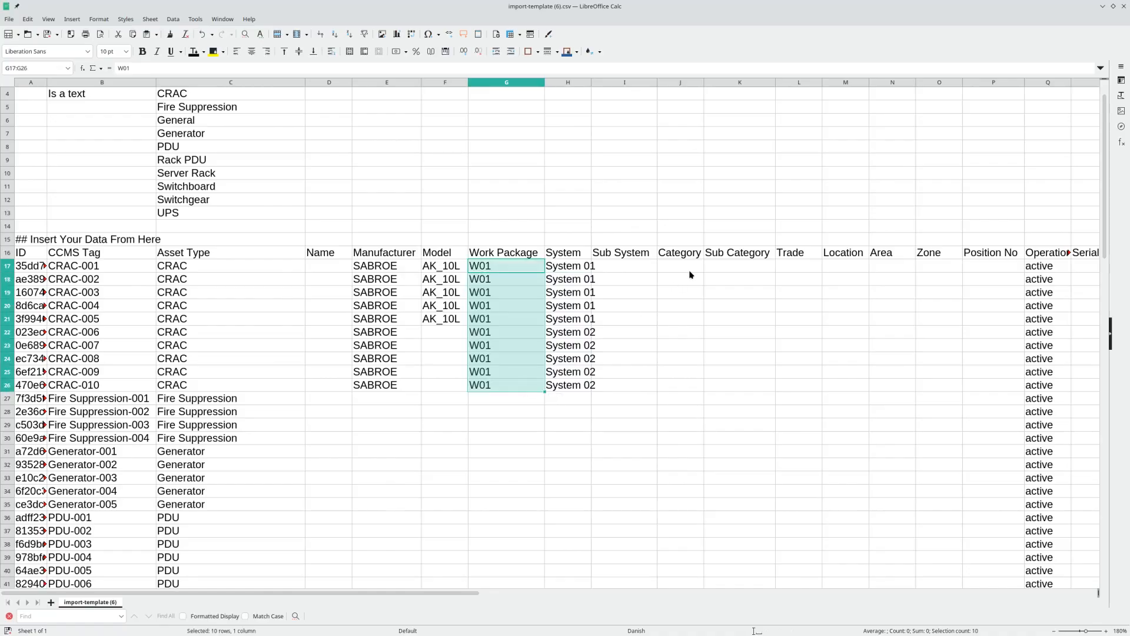
Enter Cooling as the category for CRAC-001 and fill it down through CRAC-010.
{"action": "left_click", "coordinate": [692, 268]}
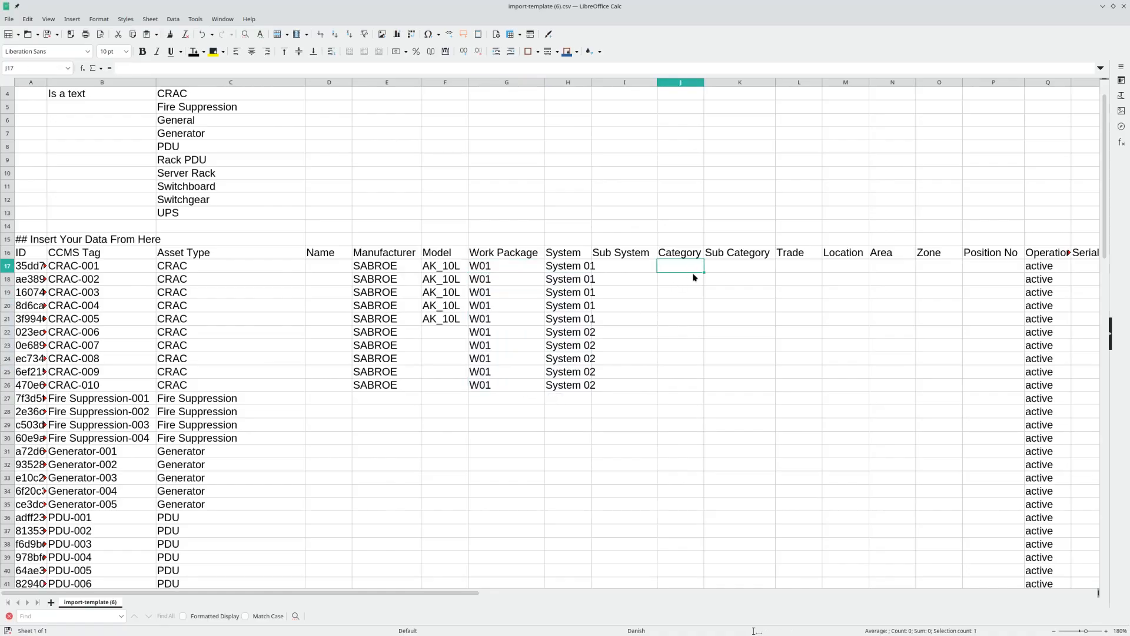
{"action": "type", "text": "Cooling"}
{"action": "key", "text": "Return"}
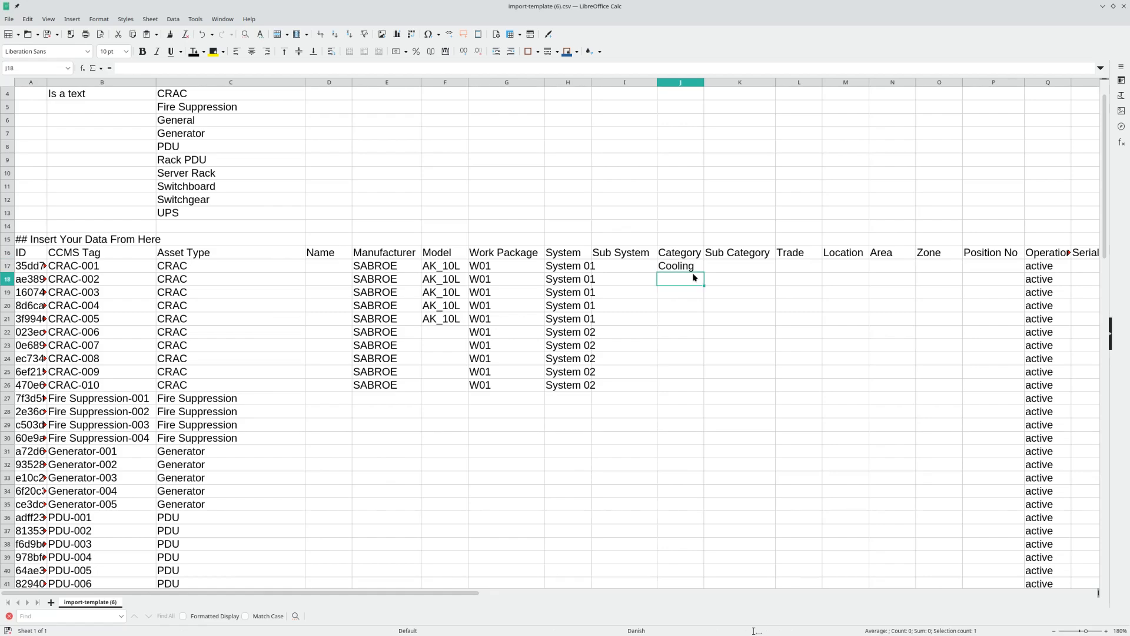
{"action": "left_click", "coordinate": [690, 269]}
{"action": "left_click_drag", "start_coordinate": [704, 272], "coordinate": [689, 393]}
{"action": "left_click", "coordinate": [628, 414]}
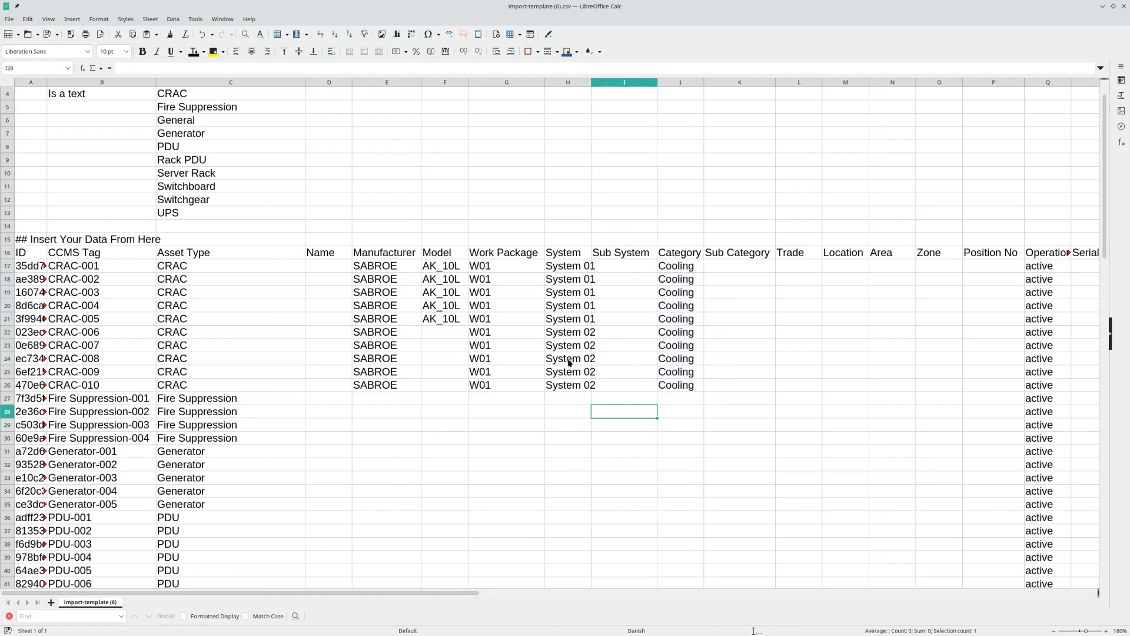
{"action": "left_click", "coordinate": [585, 322]}
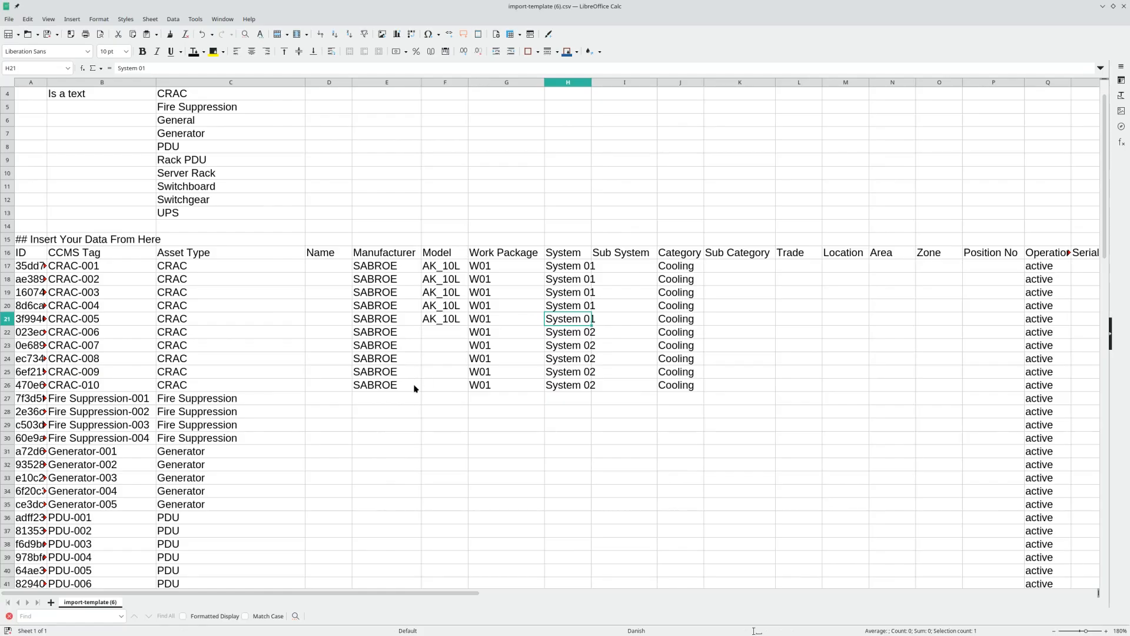
{"action": "left_click", "coordinate": [510, 244]}
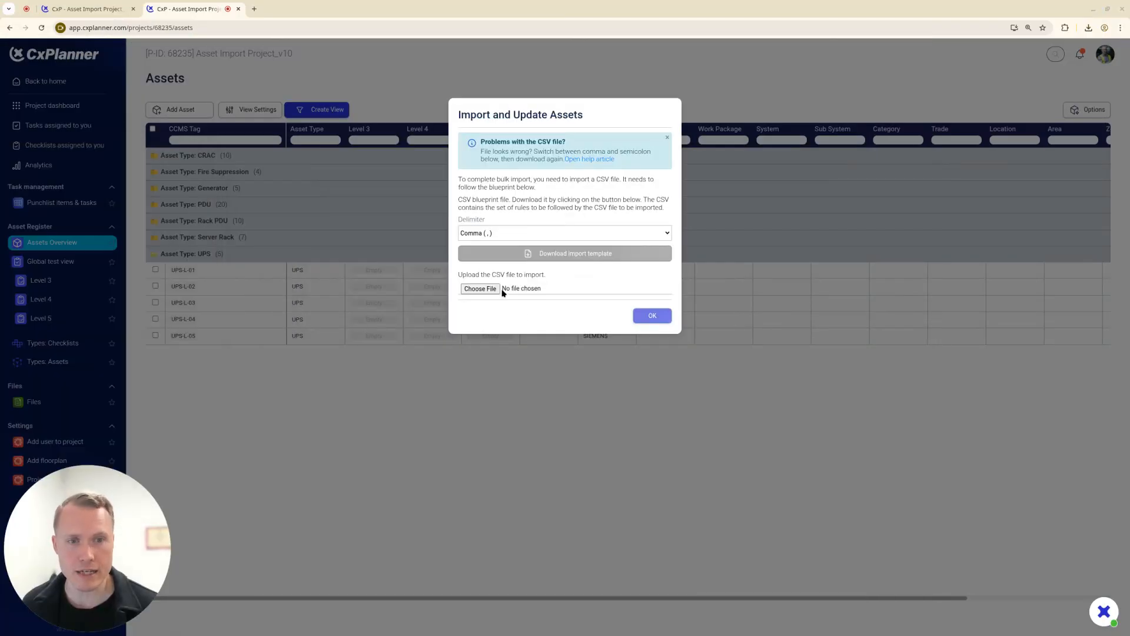
In CxPlanner, upload the edited import template CSV to the asset import and update, and load its rows for bulk import.
{"action": "left_click", "coordinate": [480, 289]}
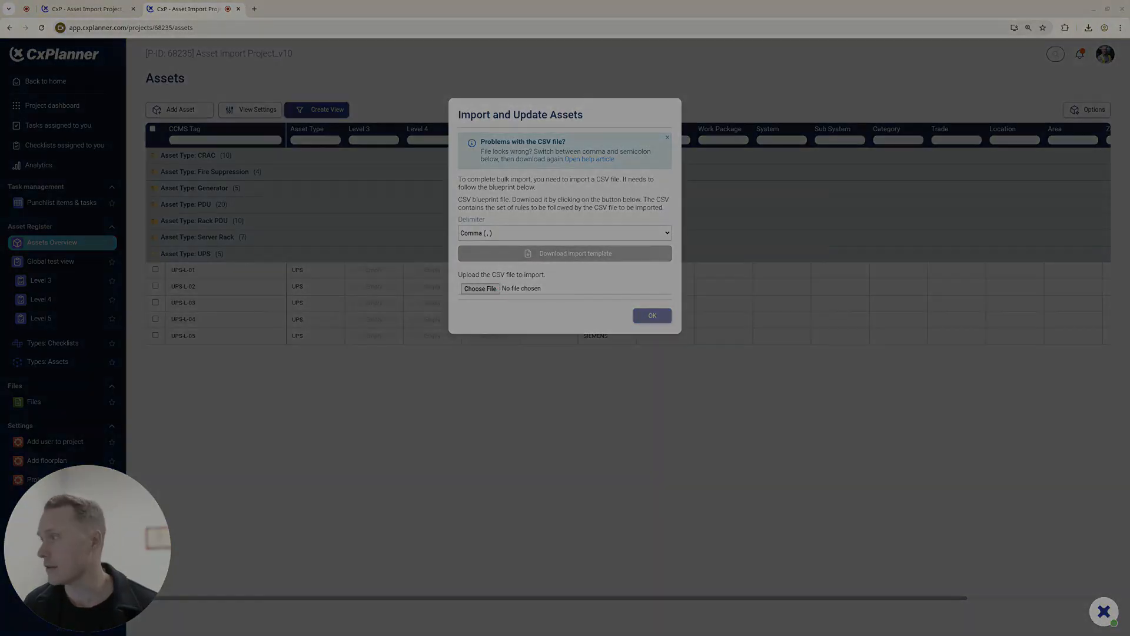
{"action": "key", "text": "Return"}
{"action": "left_click", "coordinate": [652, 315]}
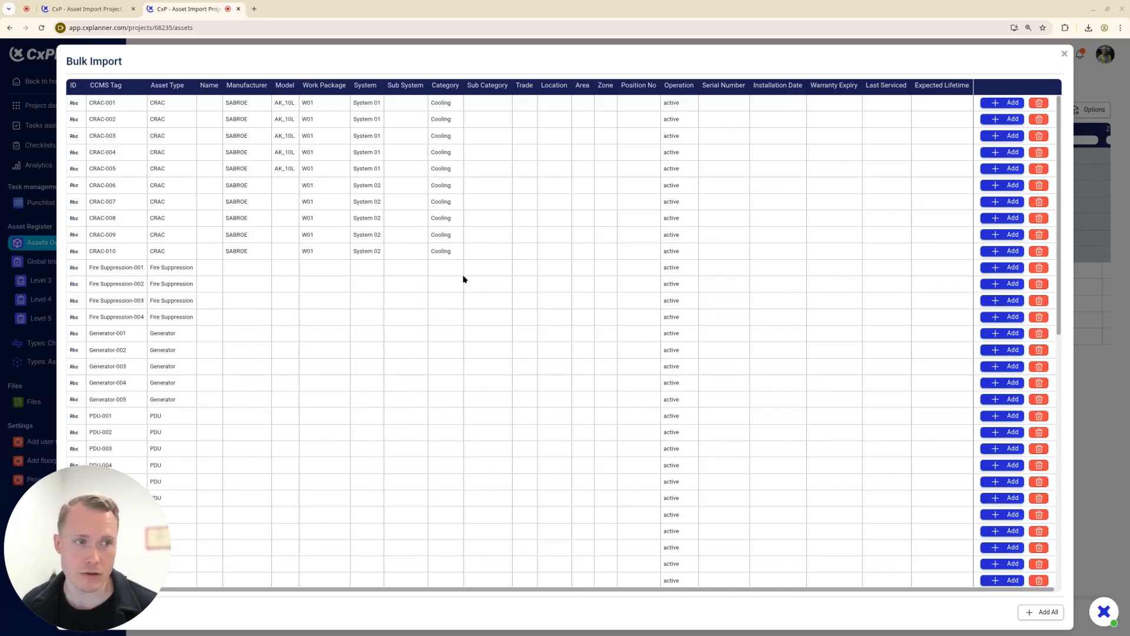
Add all rows of the bulk import to the project and expand the CRAC asset group in the assets overview.
{"action": "left_click", "coordinate": [1041, 613]}
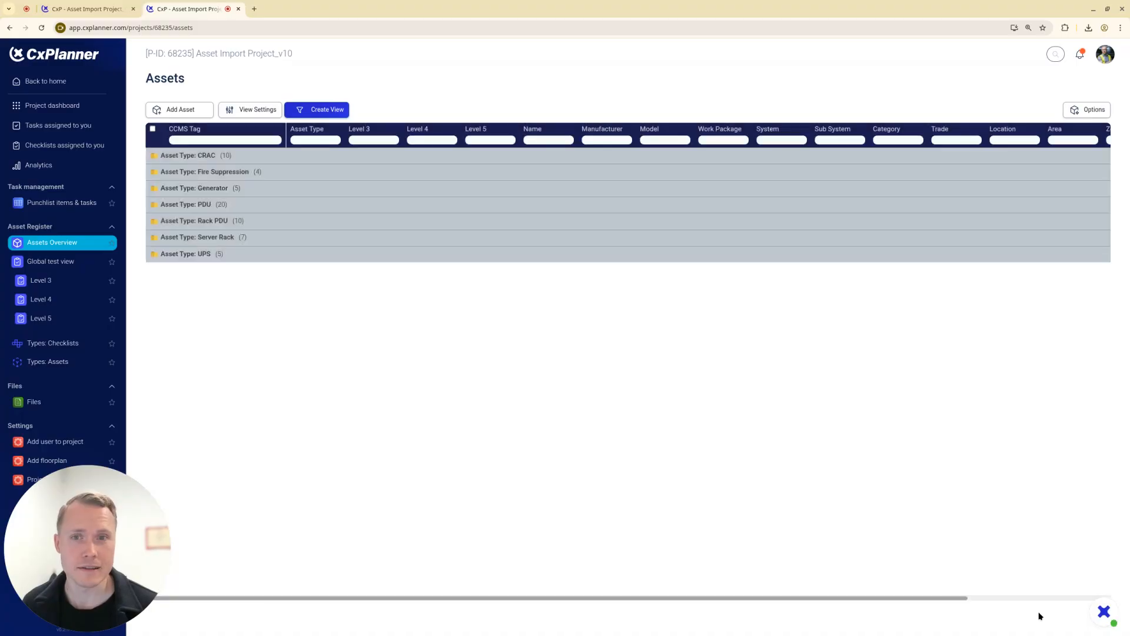
{"action": "left_click", "coordinate": [197, 156]}
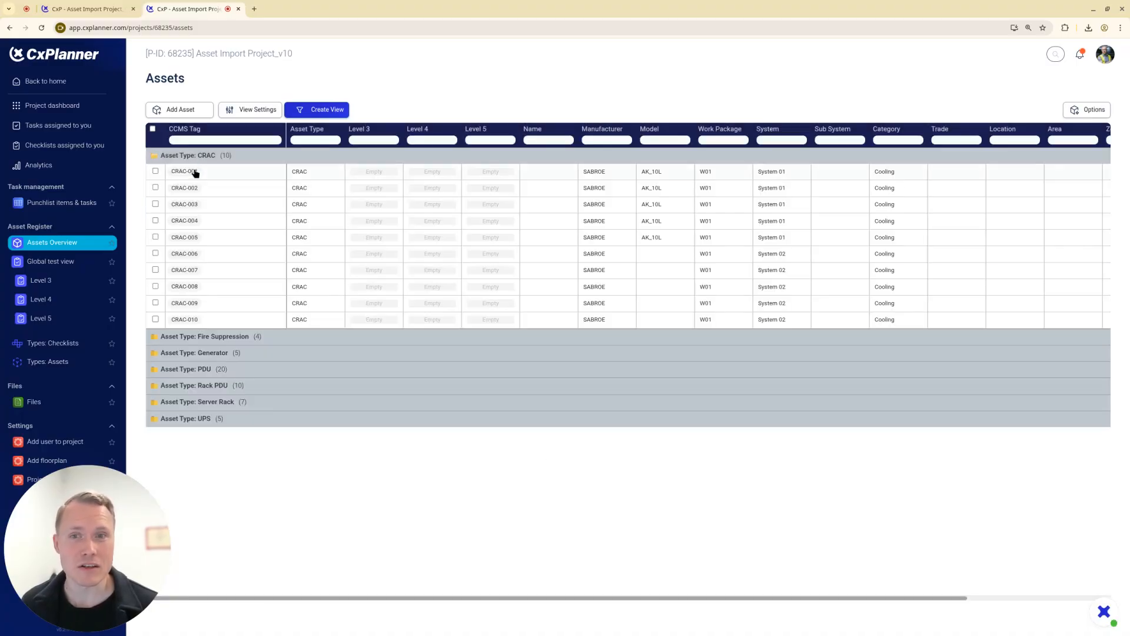